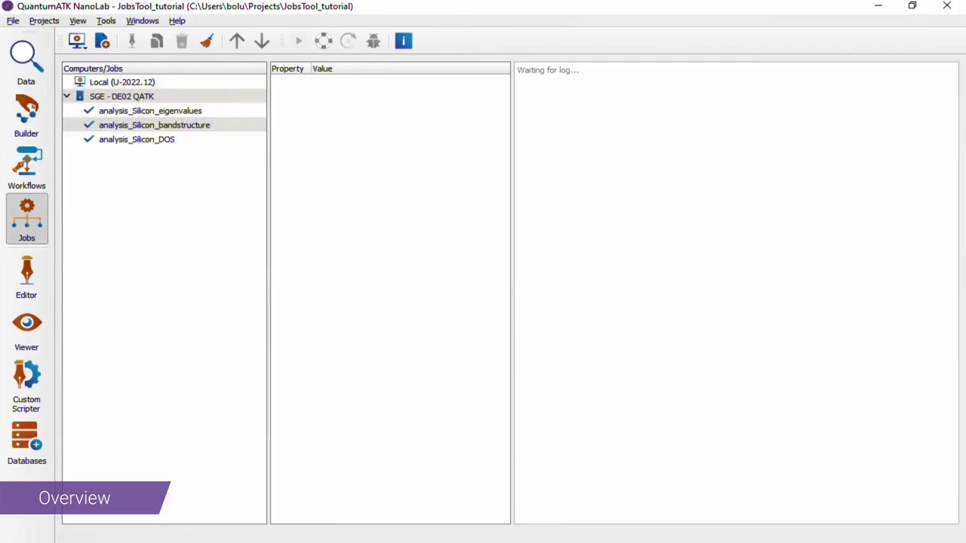
Step: Select the analysis_Silicon_eigenvalues job under SGE - DE02 QATK to view its properties and log
{"action": "left_click", "coordinate": [173, 112]}
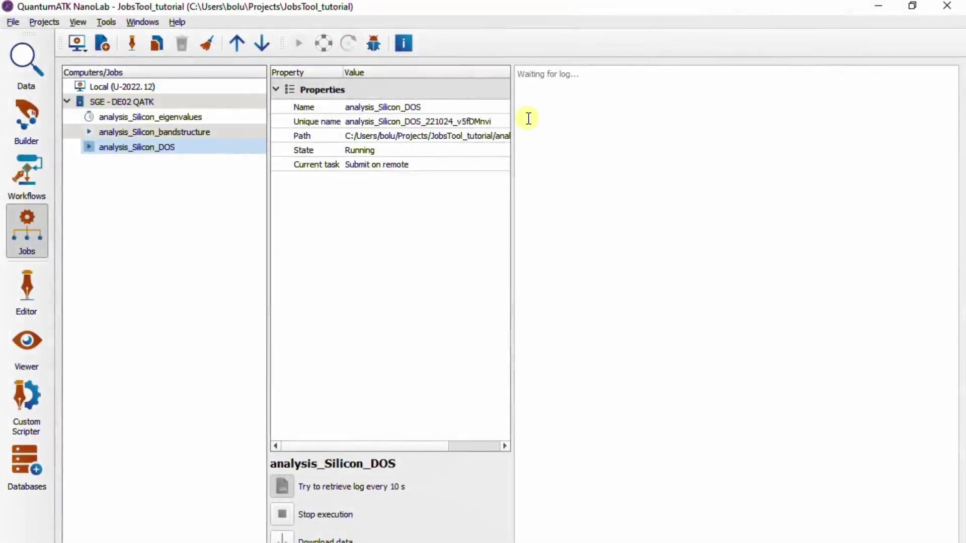
Step: Open the running job's Task Execution Overview and move the window slightly up and left
{"action": "left_click", "coordinate": [404, 43]}
{"action": "left_click_drag", "start_coordinate": [548, 107], "coordinate": [534, 103]}
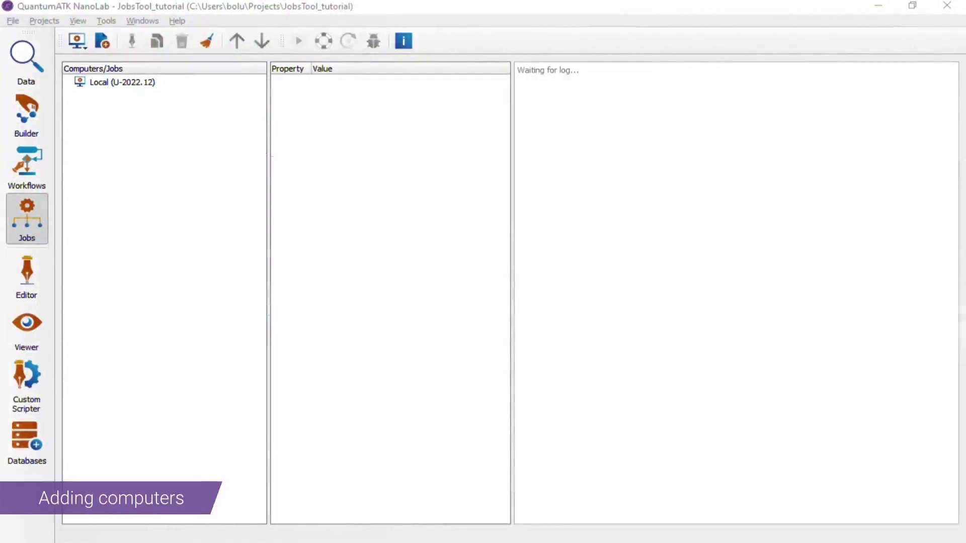
Step: Add a new SGE computer and look through its environment, resource limit and job default tabs
{"action": "left_click", "coordinate": [94, 85]}
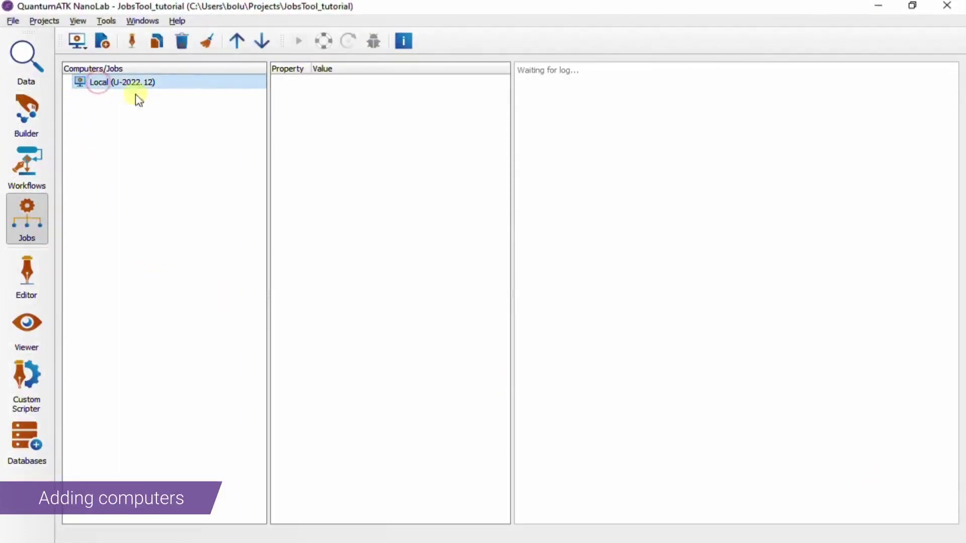
{"action": "left_click", "coordinate": [78, 42]}
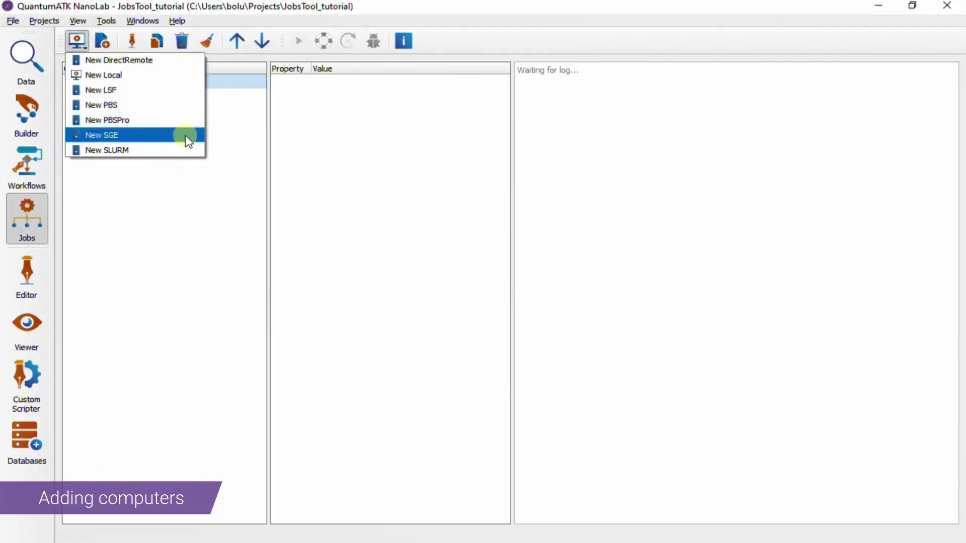
{"action": "left_click", "coordinate": [187, 136]}
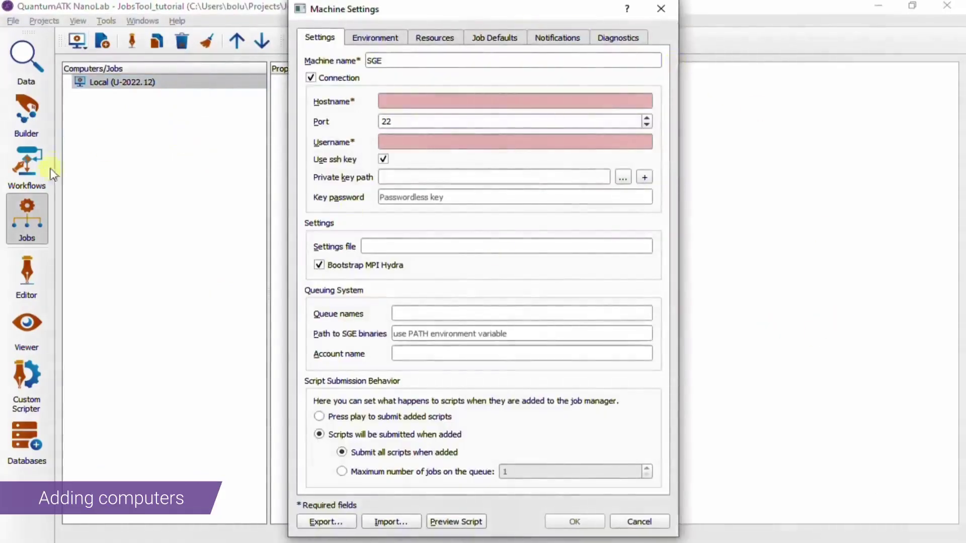
{"action": "left_click", "coordinate": [396, 38]}
{"action": "left_click", "coordinate": [449, 39]}
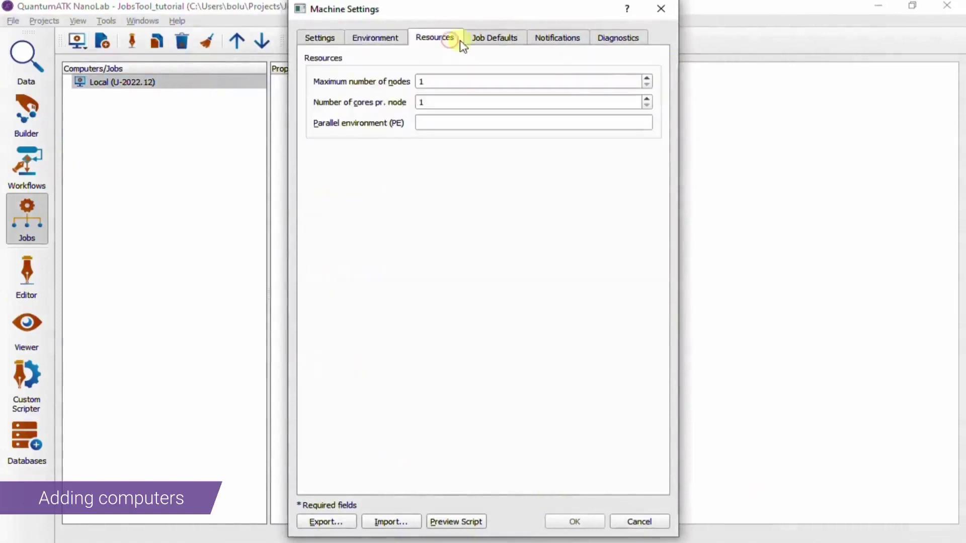
{"action": "left_click", "coordinate": [510, 46]}
{"action": "left_click", "coordinate": [322, 37]}
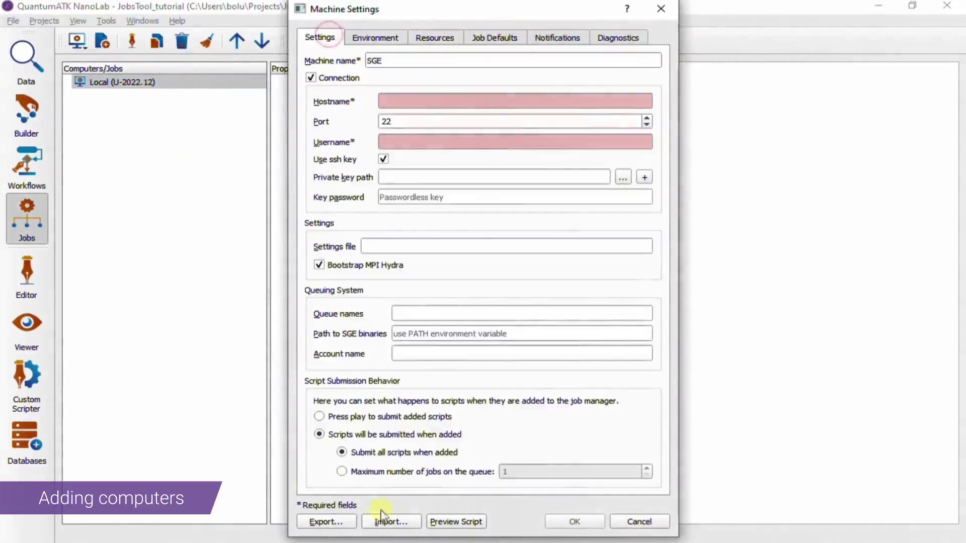
Step: Import SGE_machine_settings to fill in SGE - DE02 QATK, then show the Diagnostics tab
{"action": "left_click", "coordinate": [392, 523]}
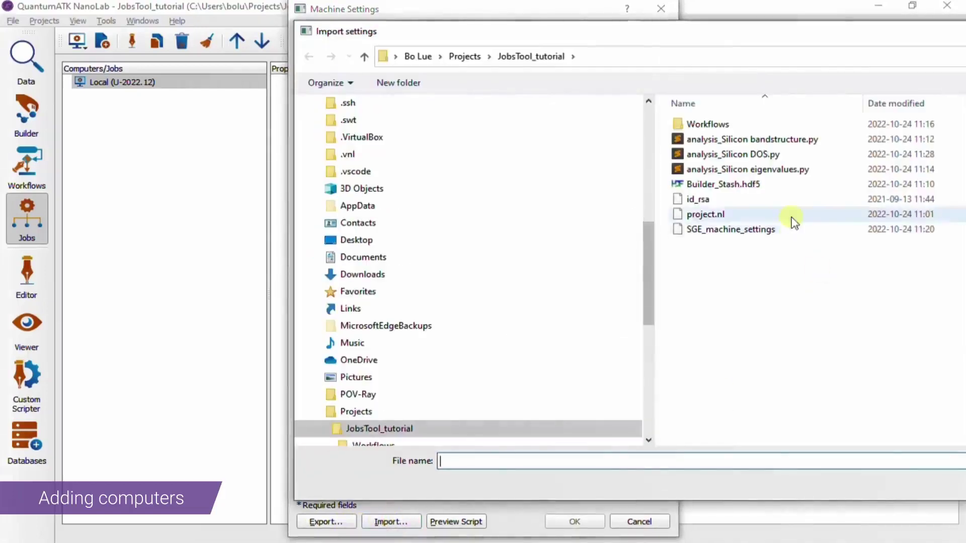
{"action": "double_click", "coordinate": [729, 230]}
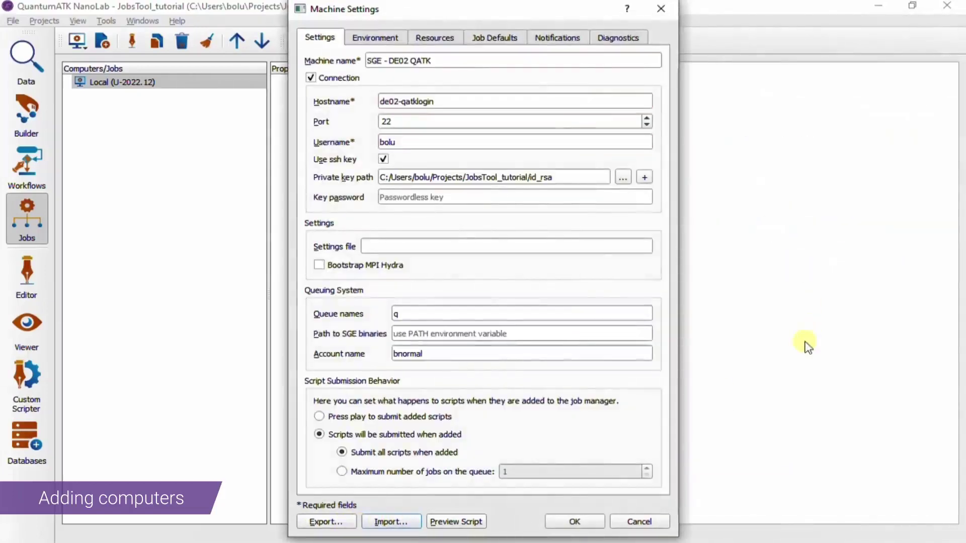
{"action": "left_click", "coordinate": [638, 37]}
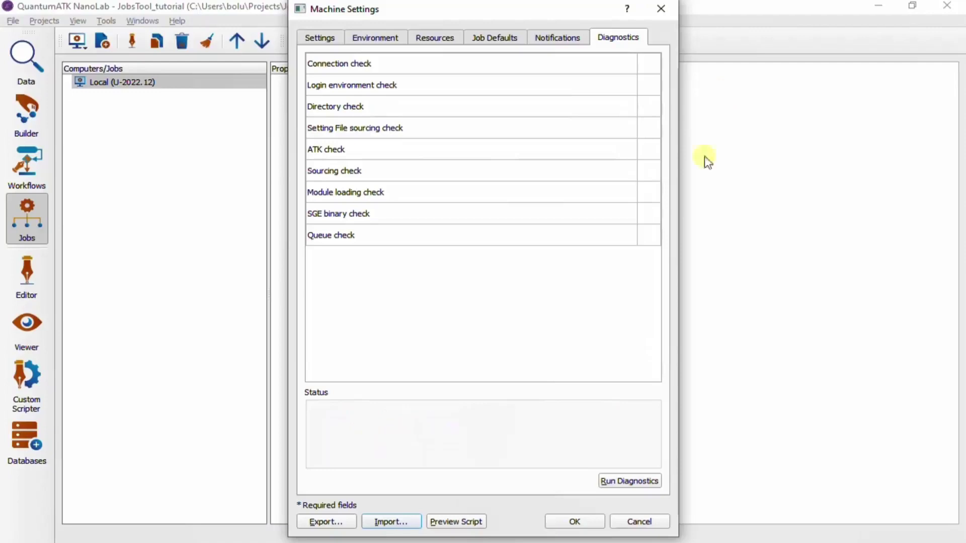
Step: Run the connection diagnostics, then enter the SSH key password in the connection settings
{"action": "left_click", "coordinate": [624, 482]}
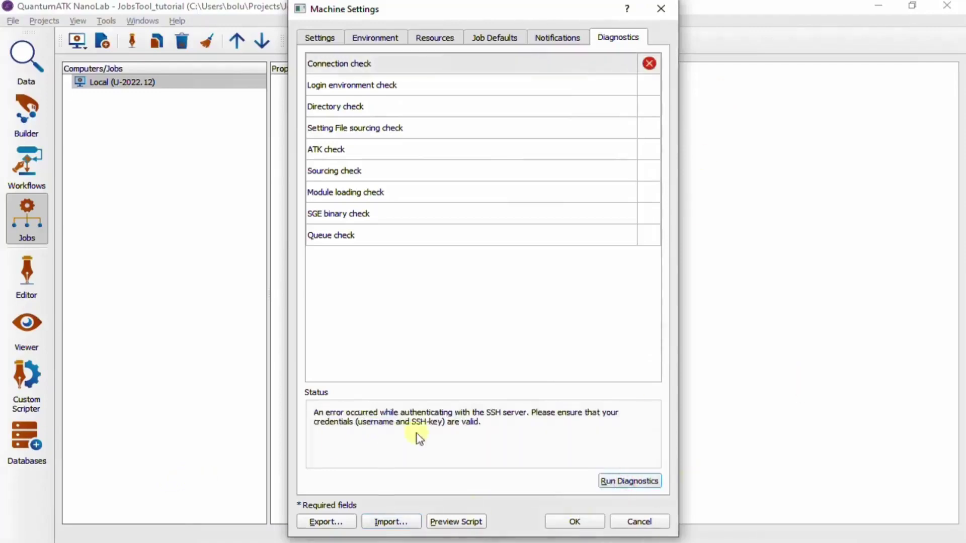
{"action": "left_click", "coordinate": [329, 33]}
{"action": "left_click", "coordinate": [399, 196]}
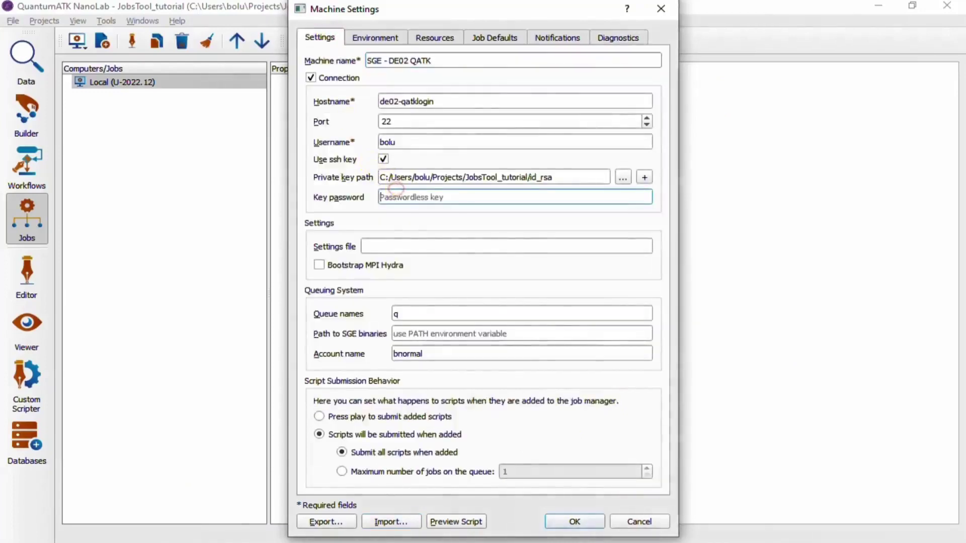
{"action": "type", "text": "abc"}
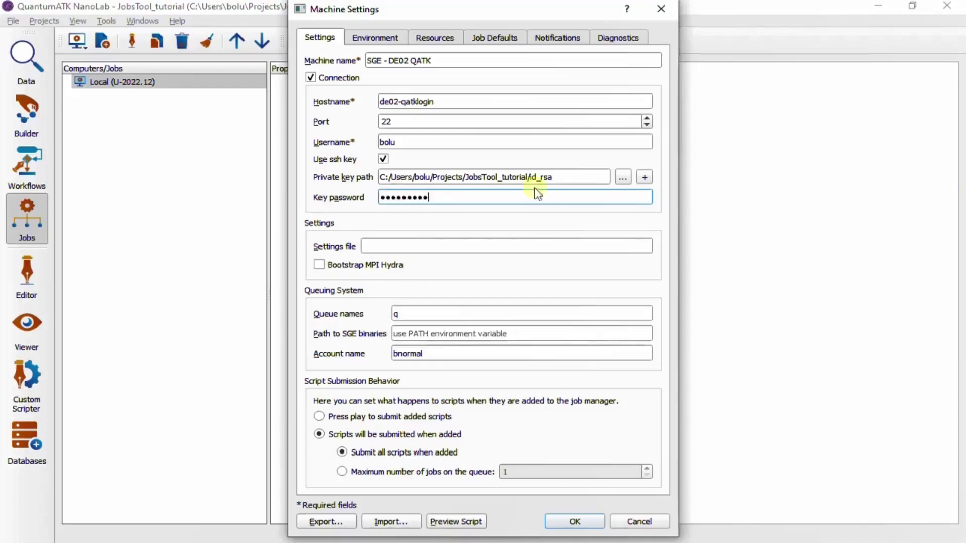
Step: Rerun diagnostics so all nine checks pass, and save SGE - DE02 QATK to the computer list
{"action": "left_click", "coordinate": [617, 40]}
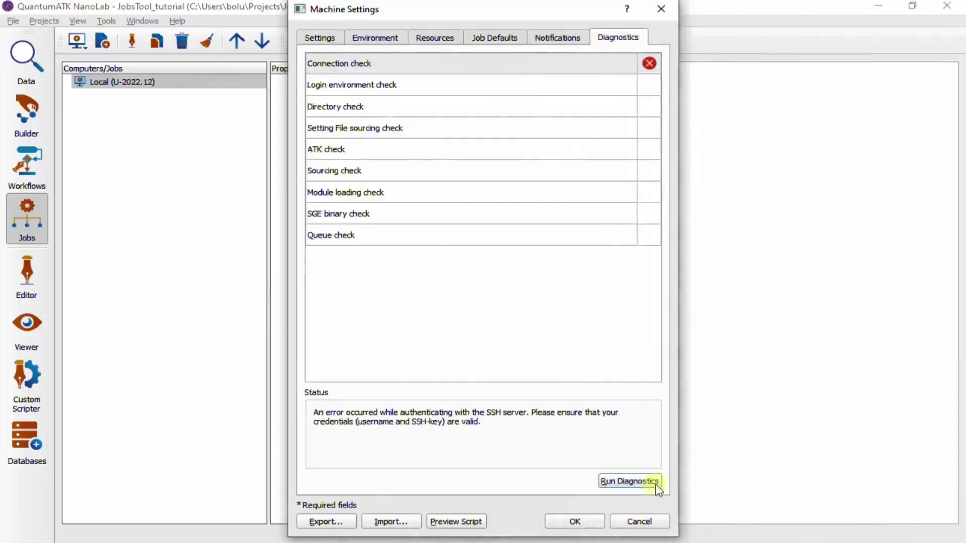
{"action": "left_click", "coordinate": [630, 482]}
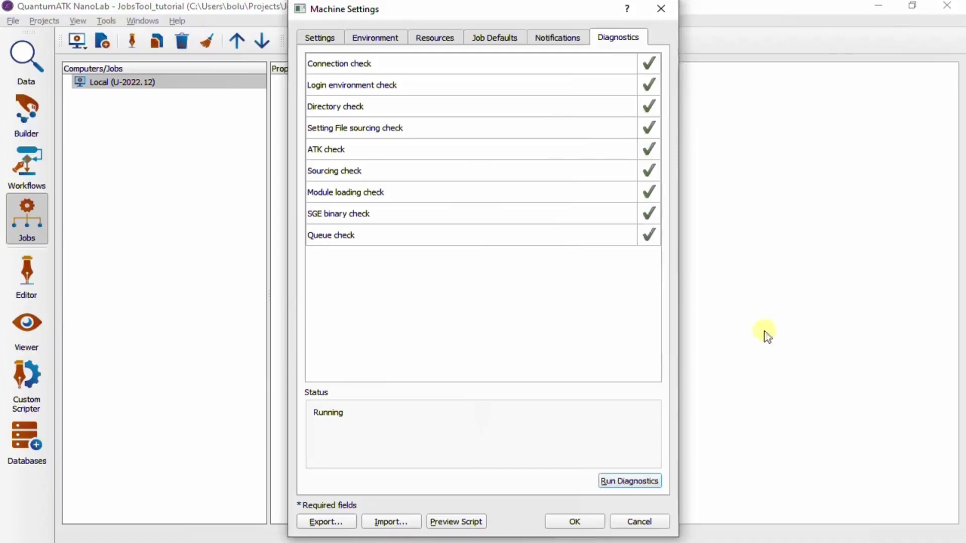
{"action": "left_click", "coordinate": [574, 522]}
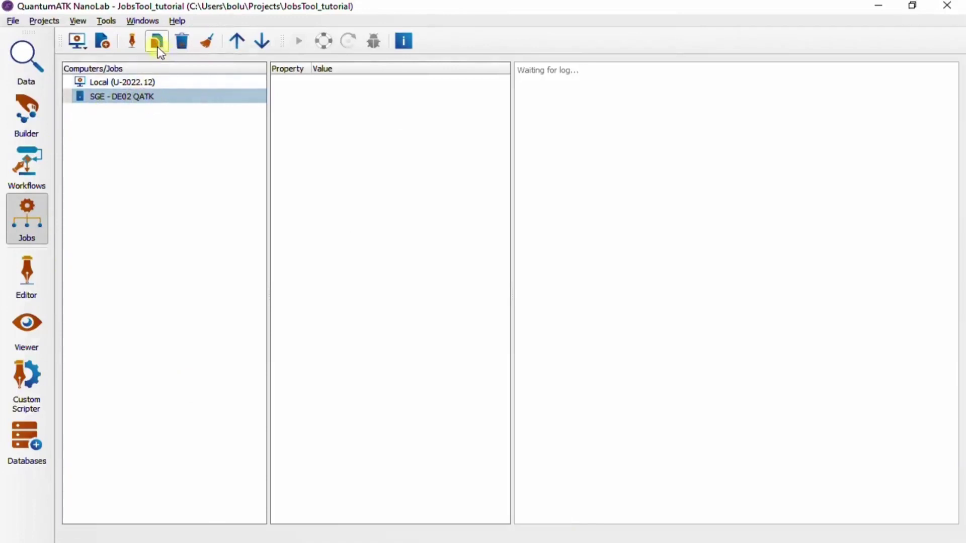
{"action": "left_click", "coordinate": [132, 41]}
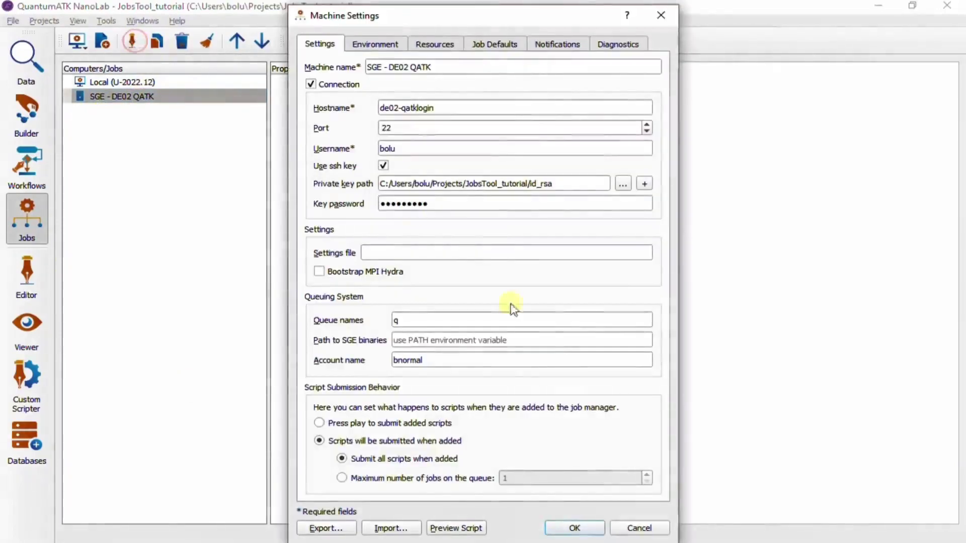
{"action": "left_click", "coordinate": [597, 529]}
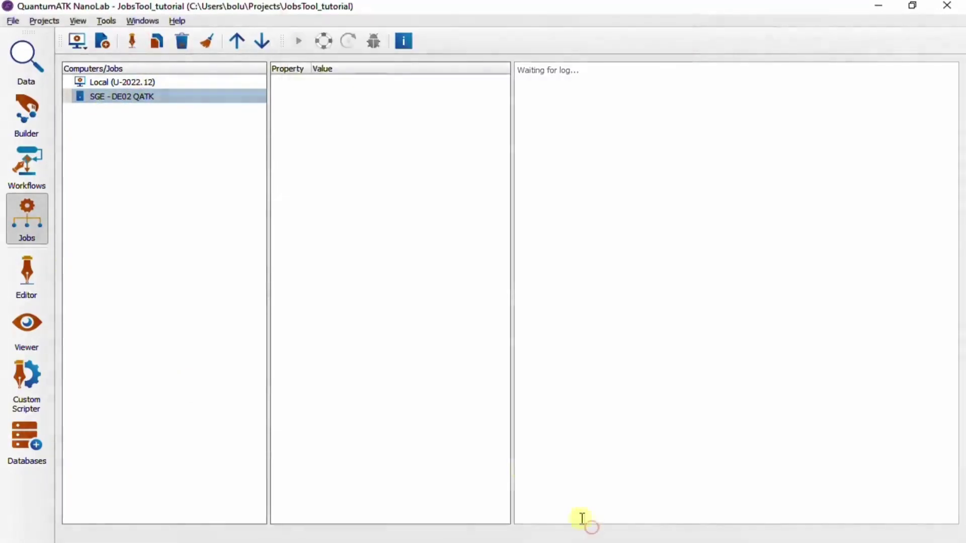
{"action": "left_click", "coordinate": [157, 41]}
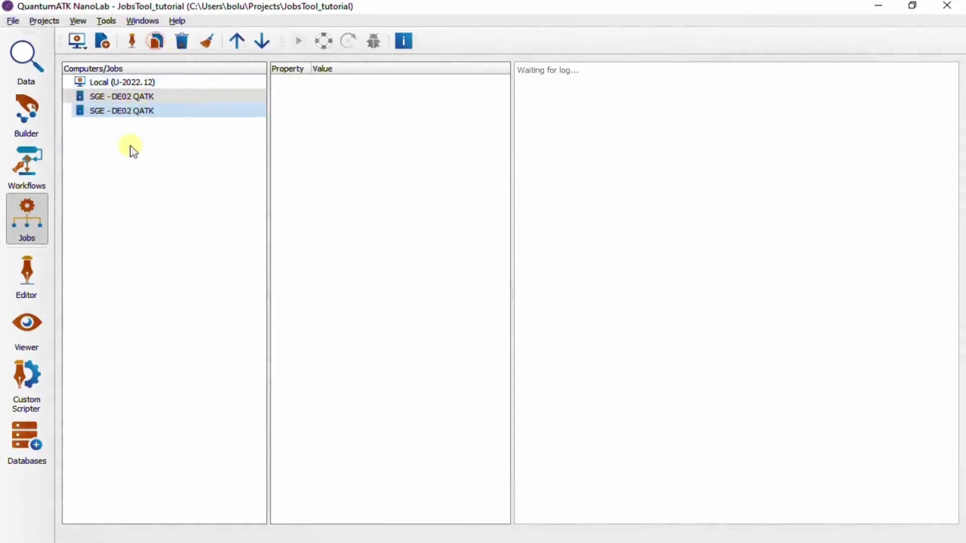
{"action": "left_click", "coordinate": [149, 112]}
{"action": "left_click", "coordinate": [235, 42]}
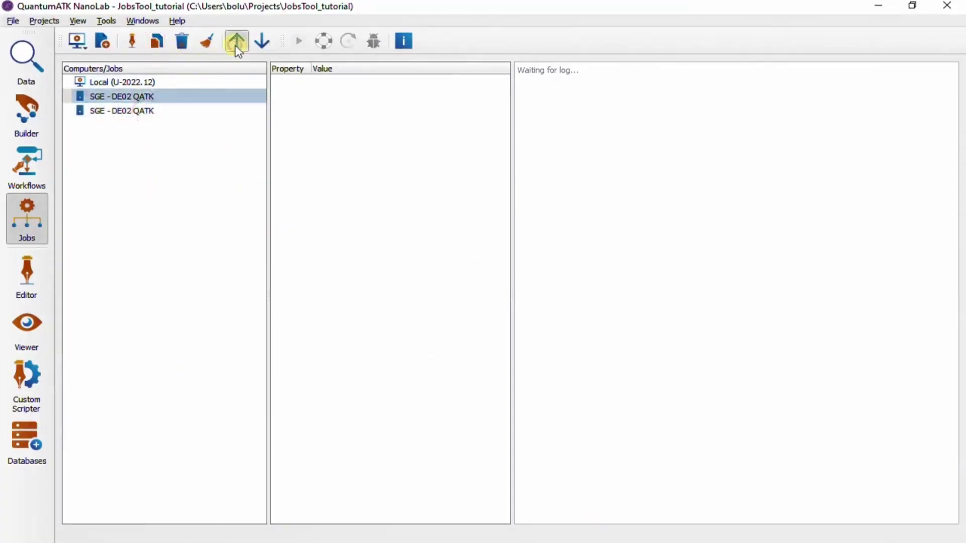
{"action": "left_click", "coordinate": [236, 41]}
{"action": "left_click", "coordinate": [261, 41]}
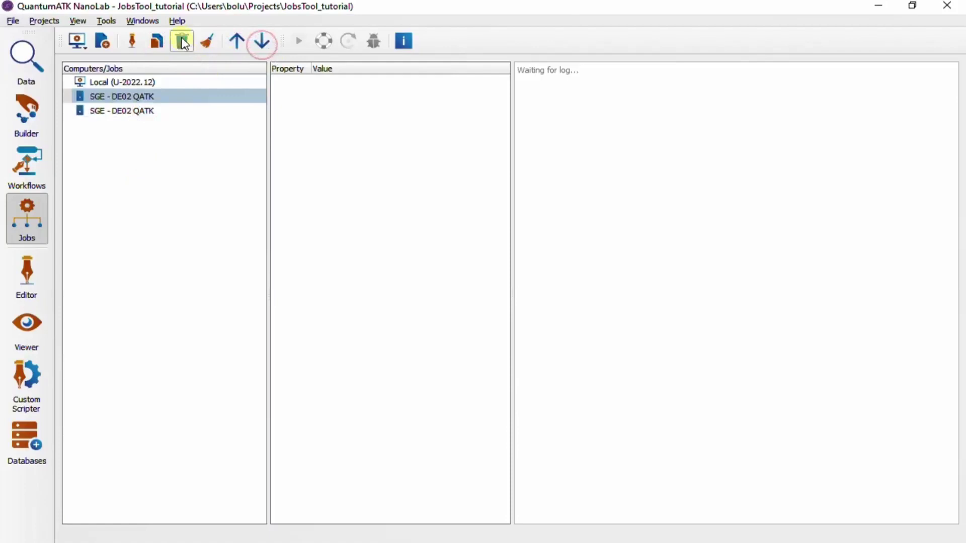
{"action": "left_click", "coordinate": [182, 41]}
{"action": "left_click", "coordinate": [565, 295]}
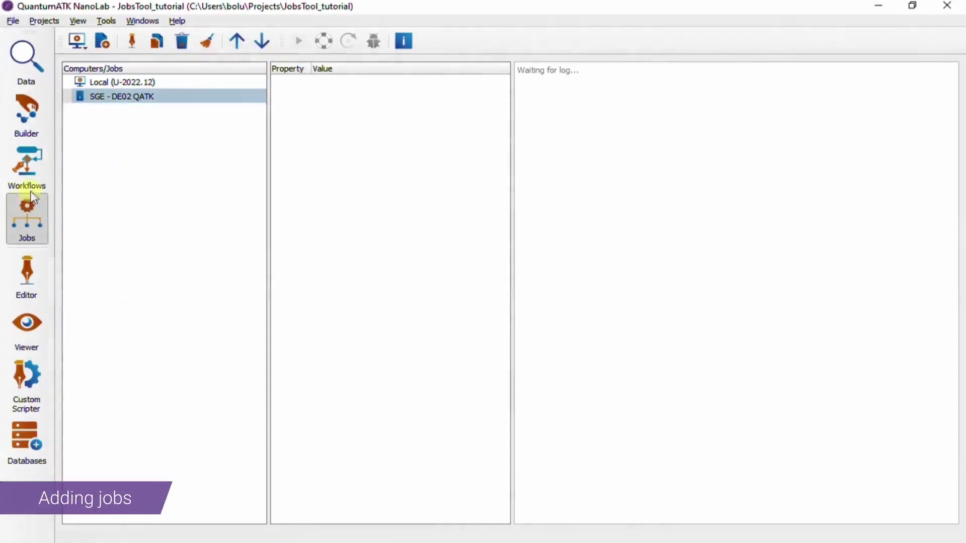
Step: Export the Silicon bandstructure workflow to Jobs as a script, overwriting analysis_Silicon bandstructure.py
{"action": "left_click", "coordinate": [27, 166]}
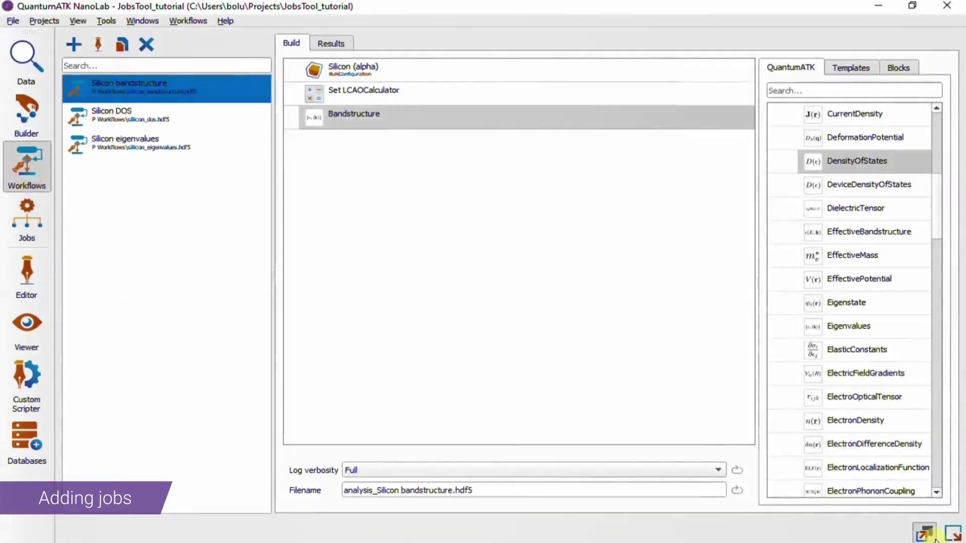
{"action": "left_click", "coordinate": [951, 533]}
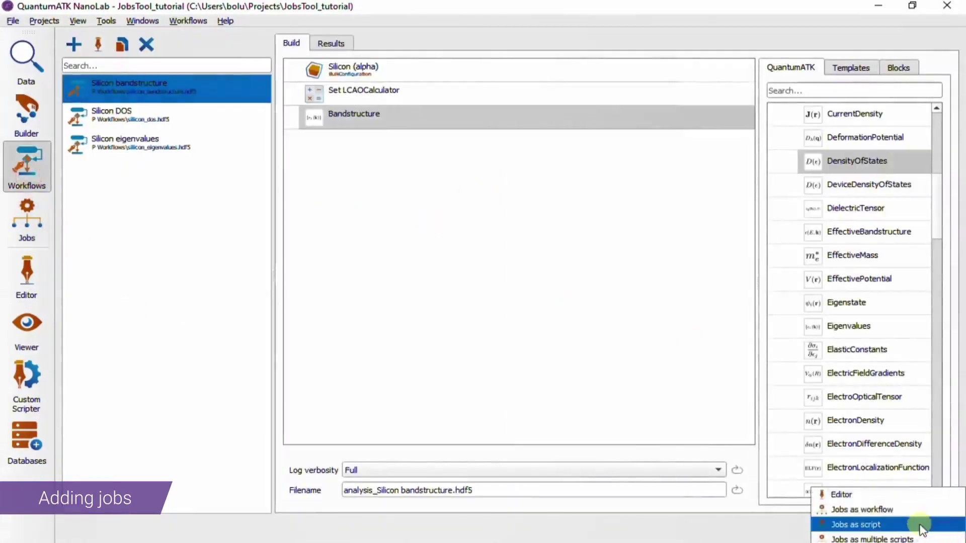
{"action": "left_click", "coordinate": [922, 529]}
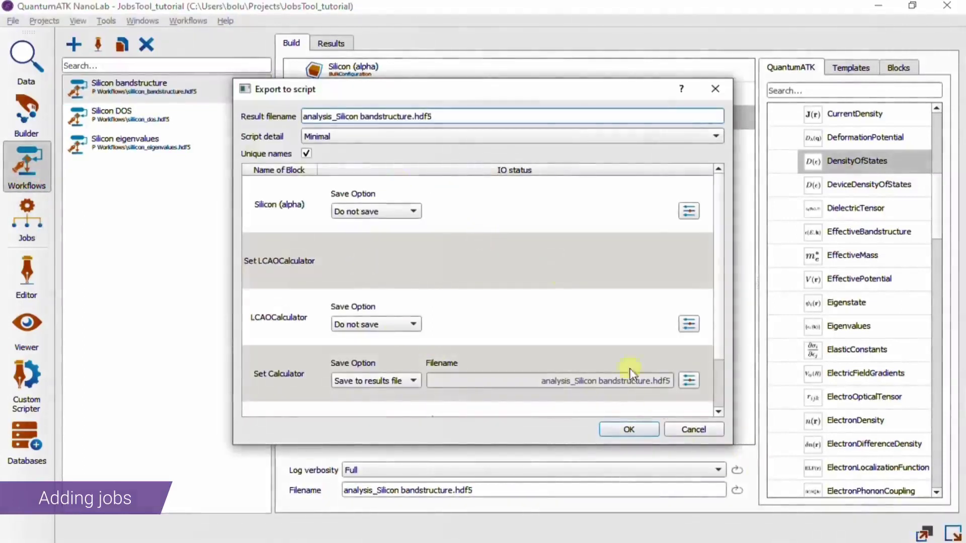
{"action": "left_click", "coordinate": [629, 429]}
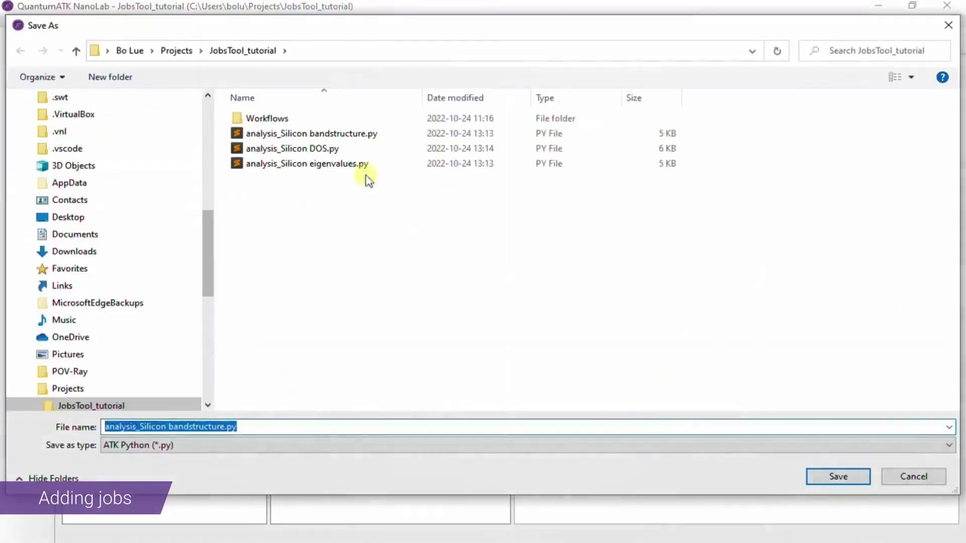
{"action": "double_click", "coordinate": [321, 136]}
{"action": "left_click", "coordinate": [512, 285]}
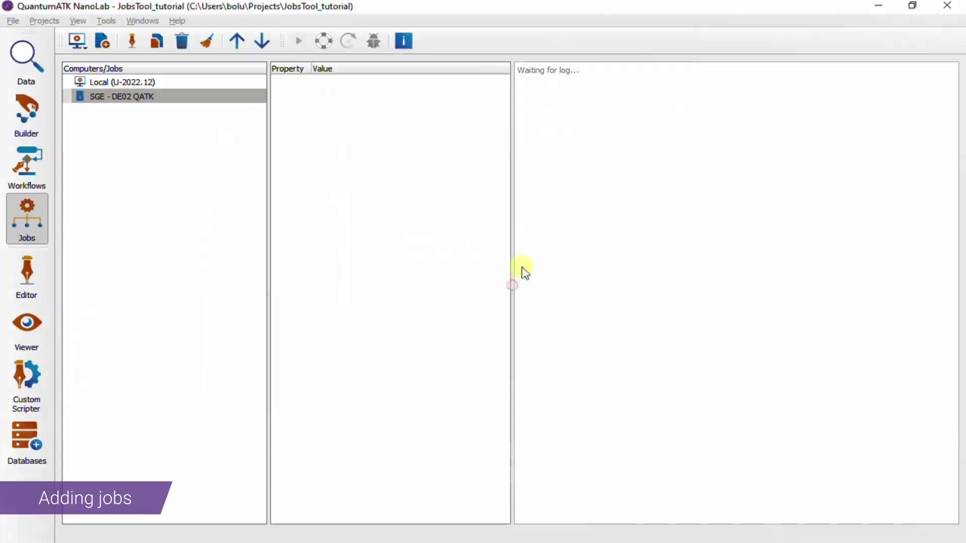
Step: Add the bandstructure job to Local, then drag in analysis_Silicon eigenvalues.py as another local job
{"action": "left_click", "coordinate": [523, 450]}
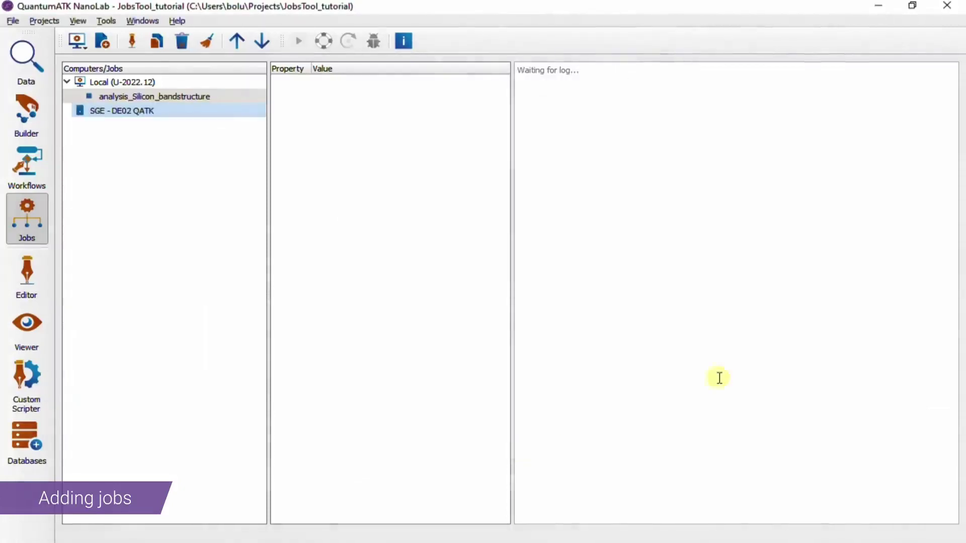
{"action": "left_click", "coordinate": [26, 60]}
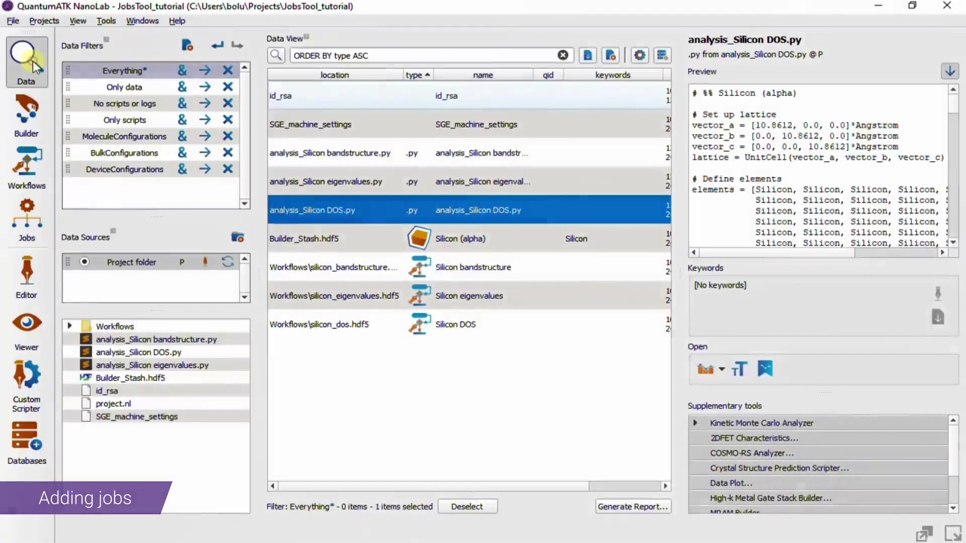
{"action": "left_click", "coordinate": [472, 180]}
{"action": "left_click_drag", "start_coordinate": [376, 197], "coordinate": [20, 225]}
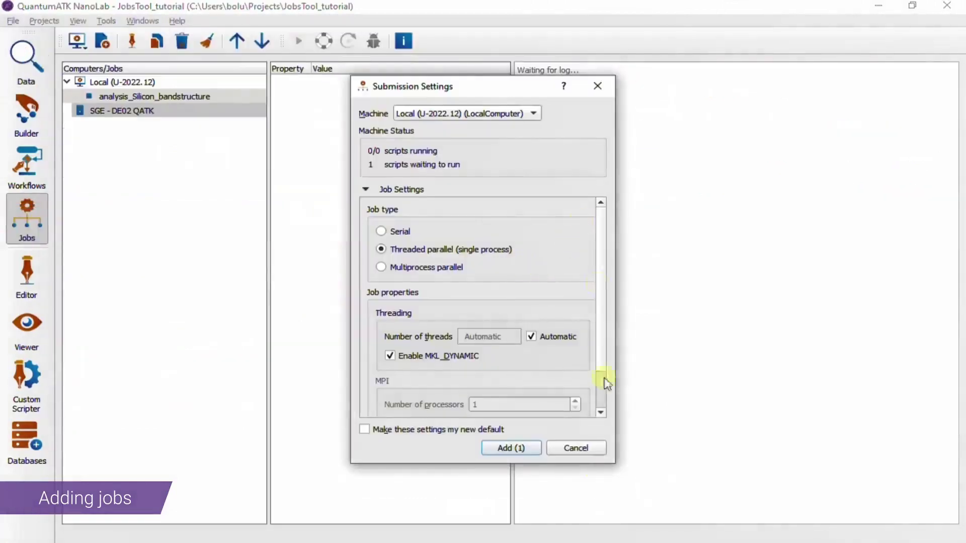
{"action": "left_click", "coordinate": [511, 447]}
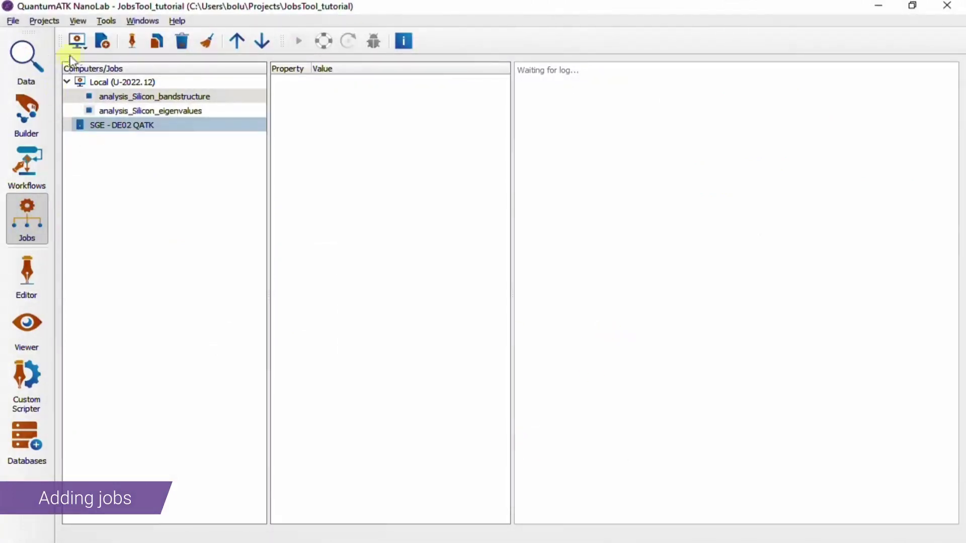
Step: Load analysis_Silicon DOS.py via Add Script and add it as a third pending Local job
{"action": "left_click", "coordinate": [103, 43]}
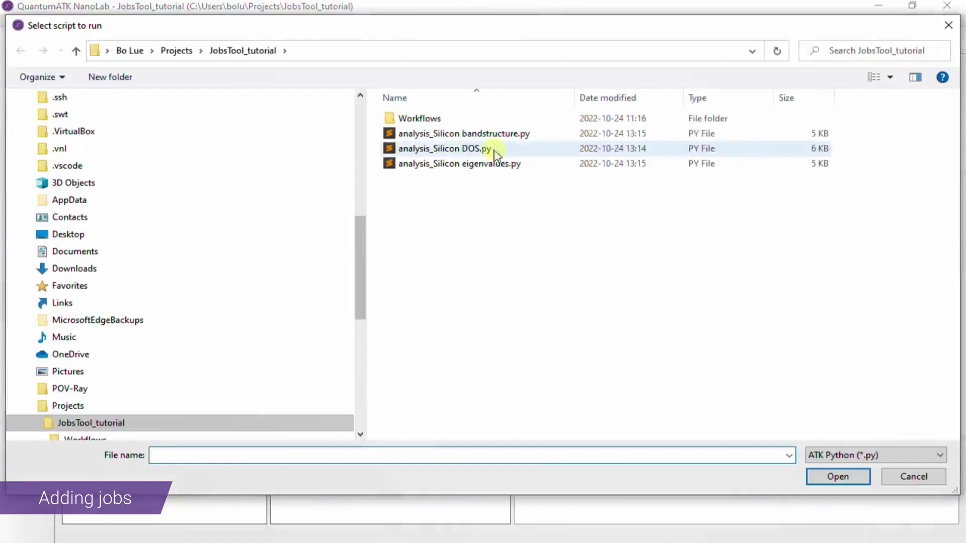
{"action": "left_click", "coordinate": [478, 151]}
{"action": "left_click", "coordinate": [811, 478]}
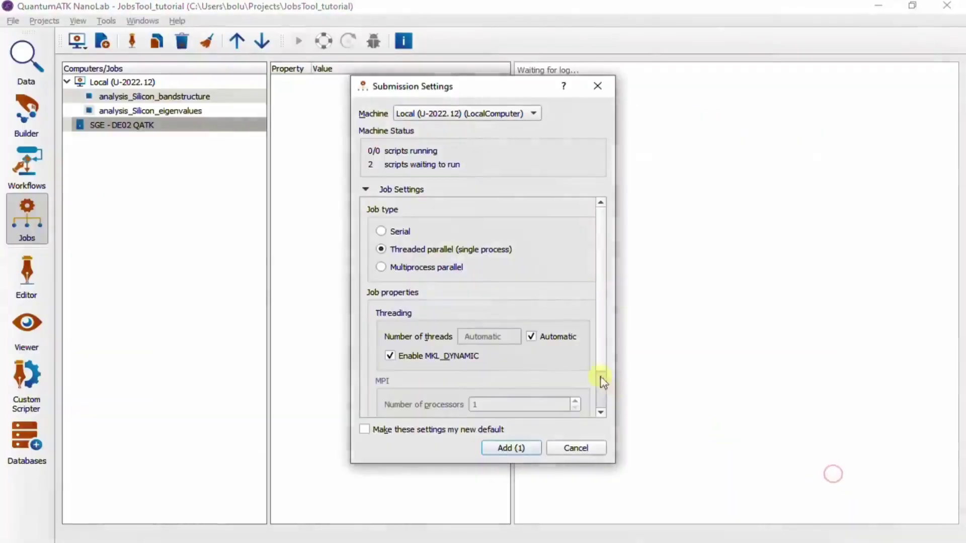
{"action": "left_click", "coordinate": [511, 448]}
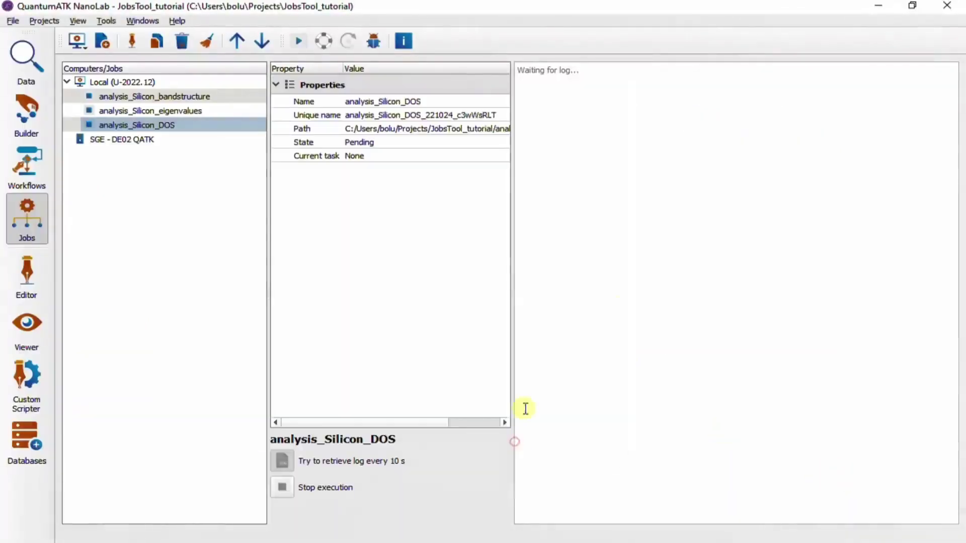
Step: Select the three Silicon analysis .py scripts in the Data view and drag them onto Jobs
{"action": "left_click", "coordinate": [29, 58]}
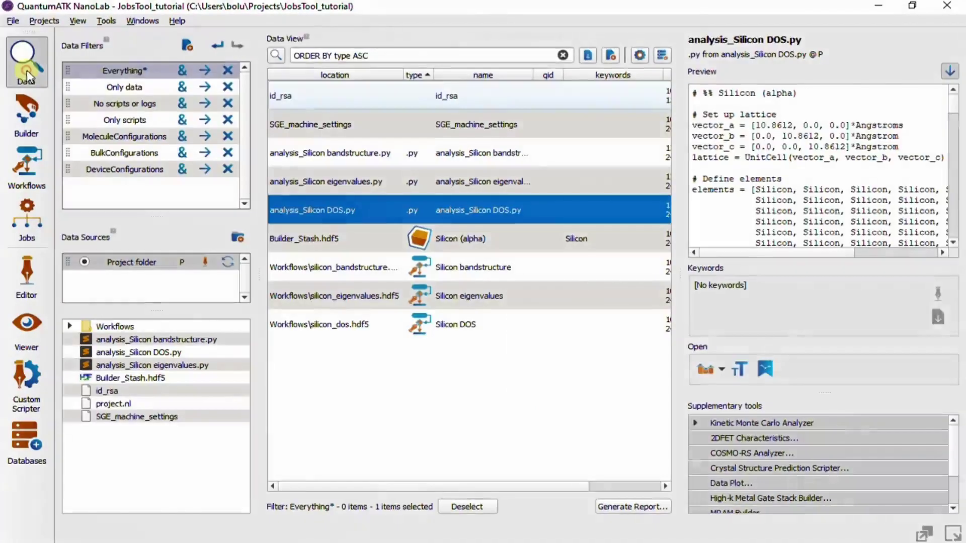
{"action": "left_click", "coordinate": [387, 153]}
{"action": "left_click", "coordinate": [367, 207], "text": "shift"}
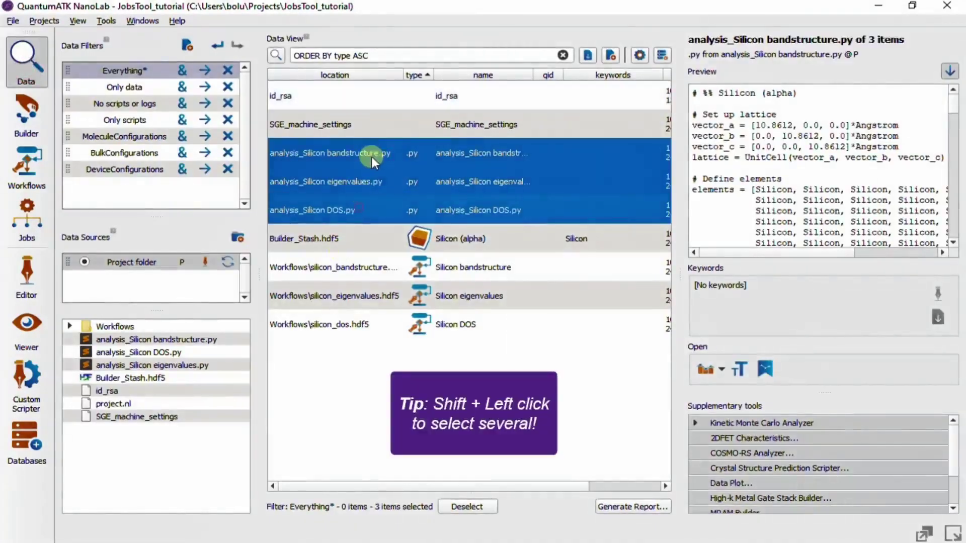
{"action": "left_click_drag", "start_coordinate": [373, 155], "coordinate": [29, 225]}
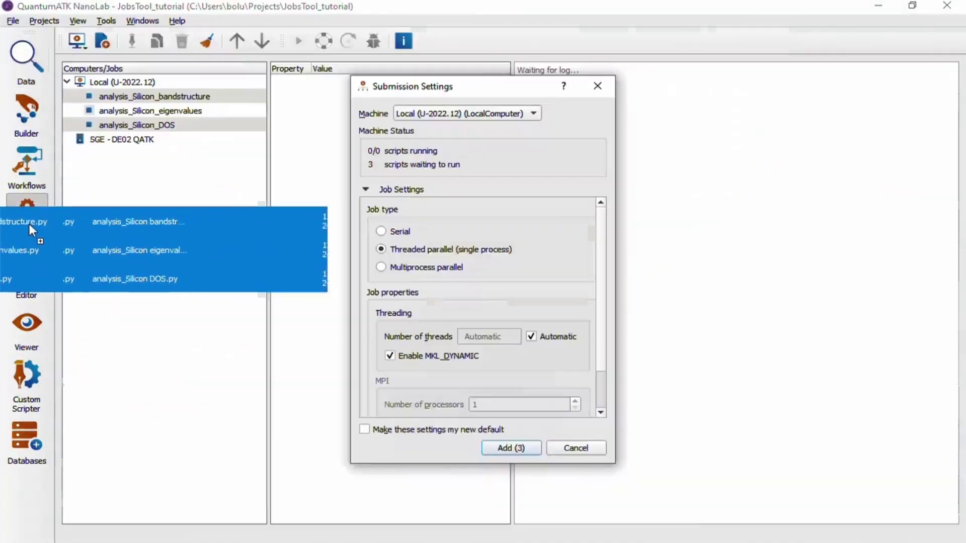
Step: Set the machine to SGE - DE02 QATK, review notification and file settings, and submit all three
{"action": "left_click", "coordinate": [484, 114]}
{"action": "left_click", "coordinate": [473, 132]}
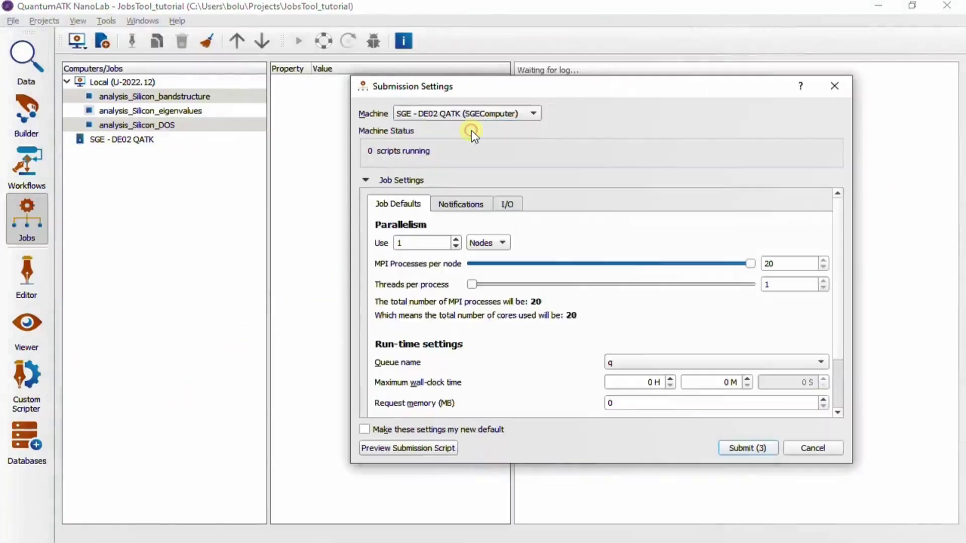
{"action": "mouse_move", "coordinate": [838, 231]}
{"action": "left_mouse_down"}
{"action": "mouse_move", "coordinate": [844, 261]}
{"action": "mouse_move", "coordinate": [851, 219]}
{"action": "left_mouse_up"}
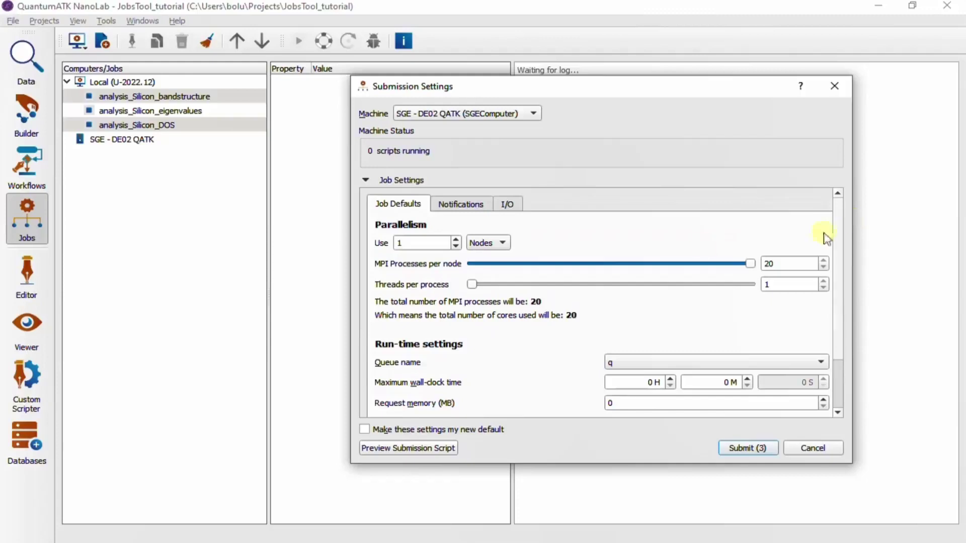
{"action": "left_click", "coordinate": [465, 204]}
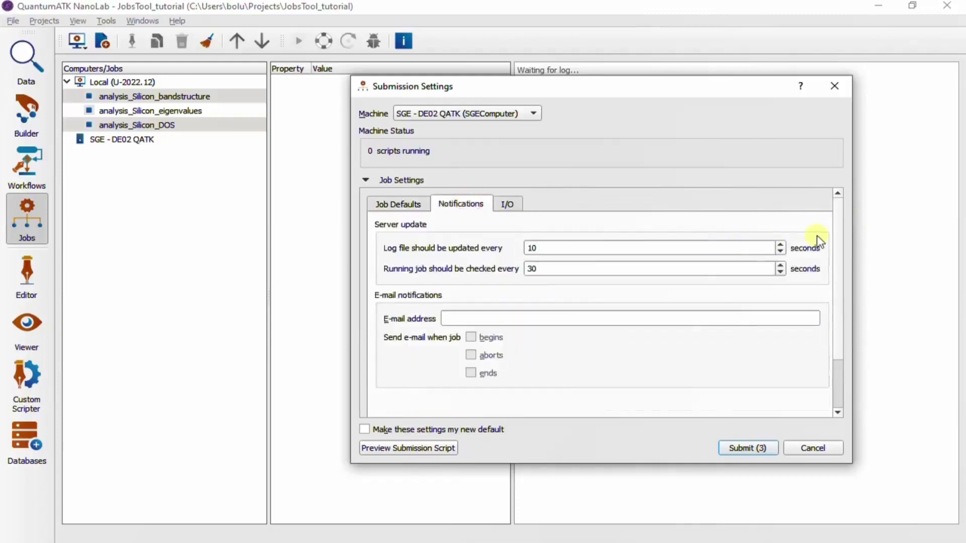
{"action": "left_click", "coordinate": [515, 203]}
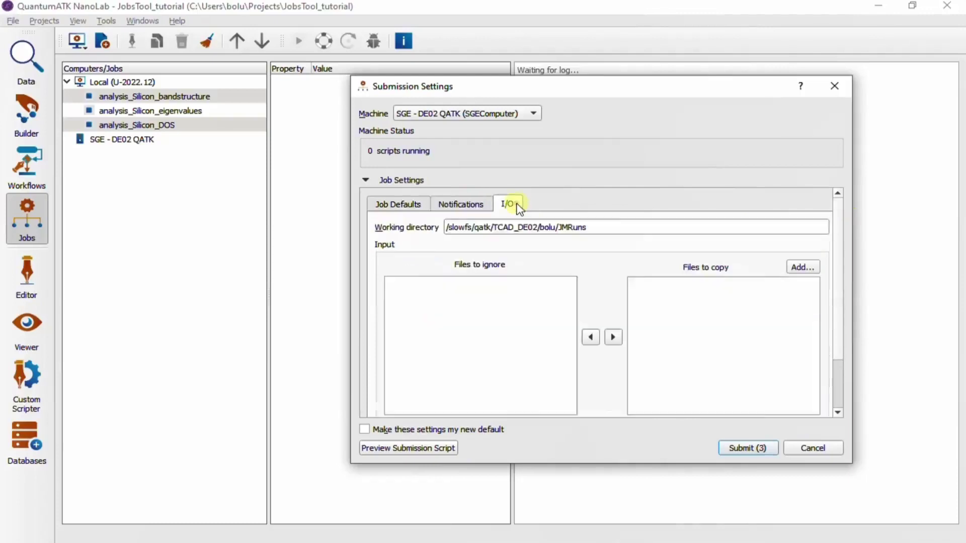
{"action": "scroll", "coordinate": [750, 352], "scroll_direction": "down", "scroll_amount": 3}
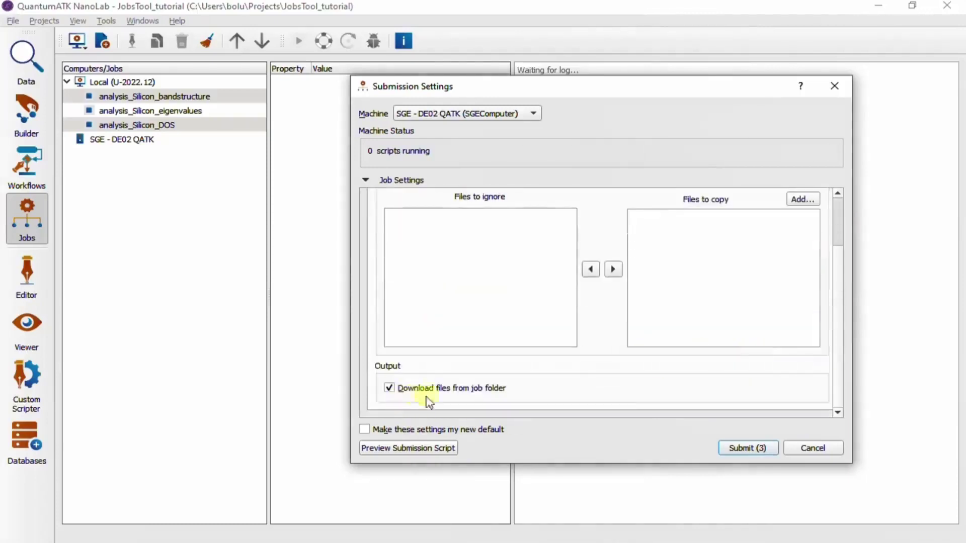
{"action": "scroll", "coordinate": [640, 395], "scroll_direction": "up", "scroll_amount": 5}
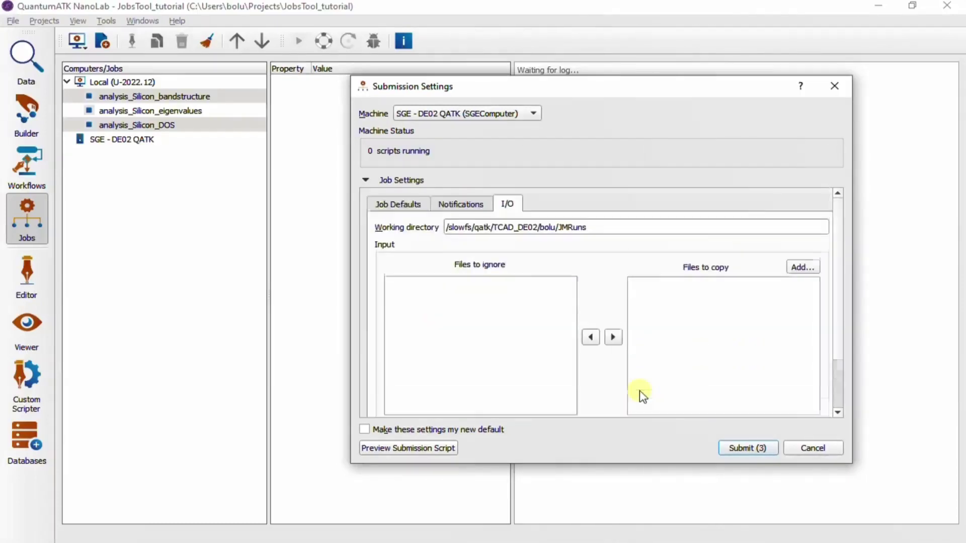
{"action": "left_click", "coordinate": [742, 447]}
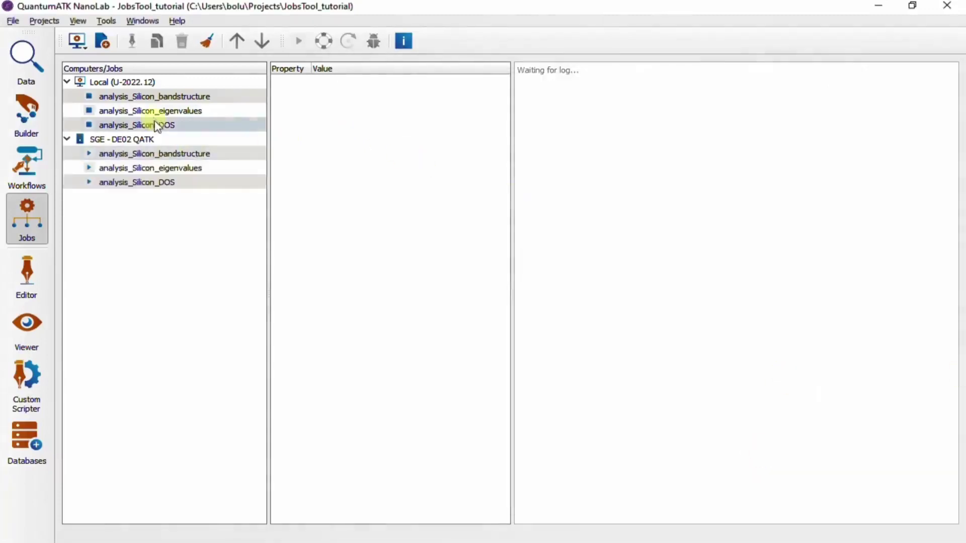
{"action": "left_click", "coordinate": [141, 142]}
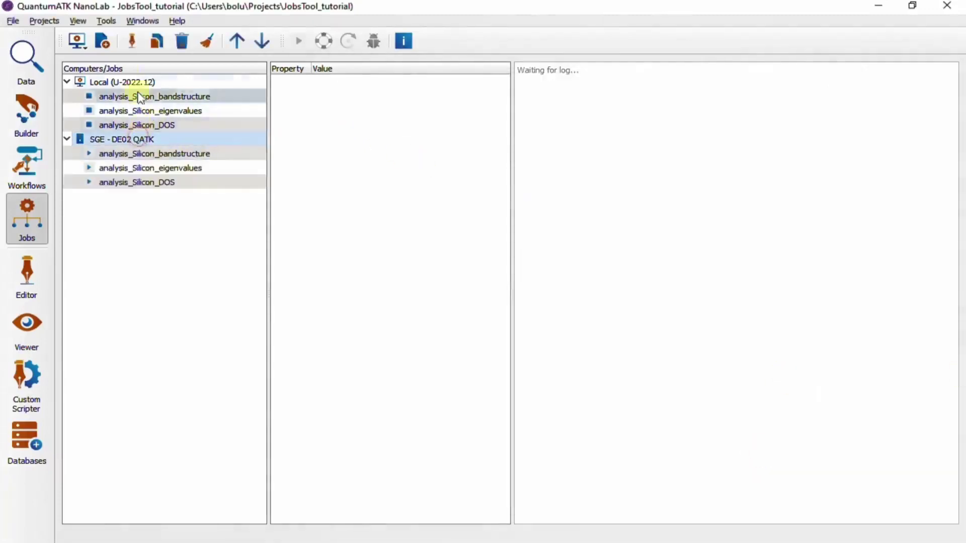
{"action": "left_click", "coordinate": [132, 45]}
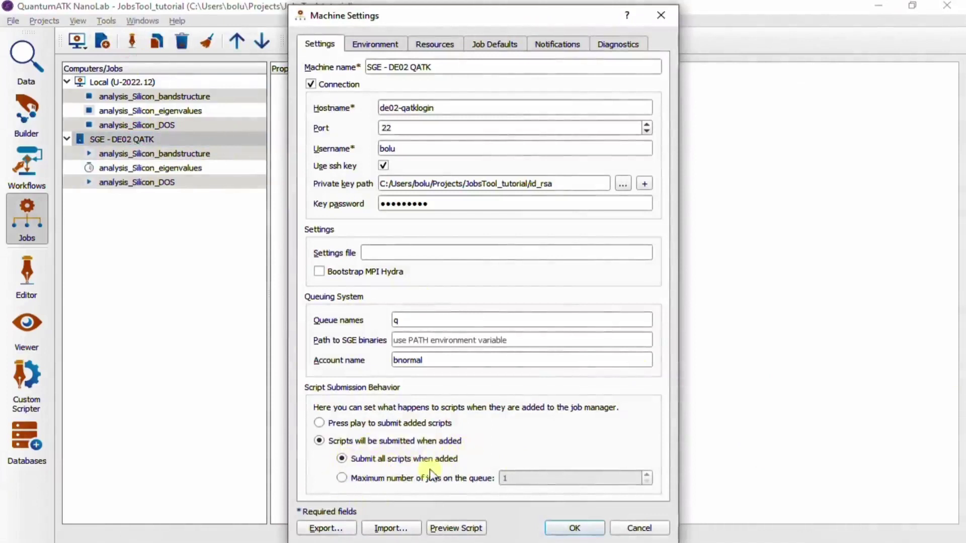
{"action": "left_click", "coordinate": [576, 528]}
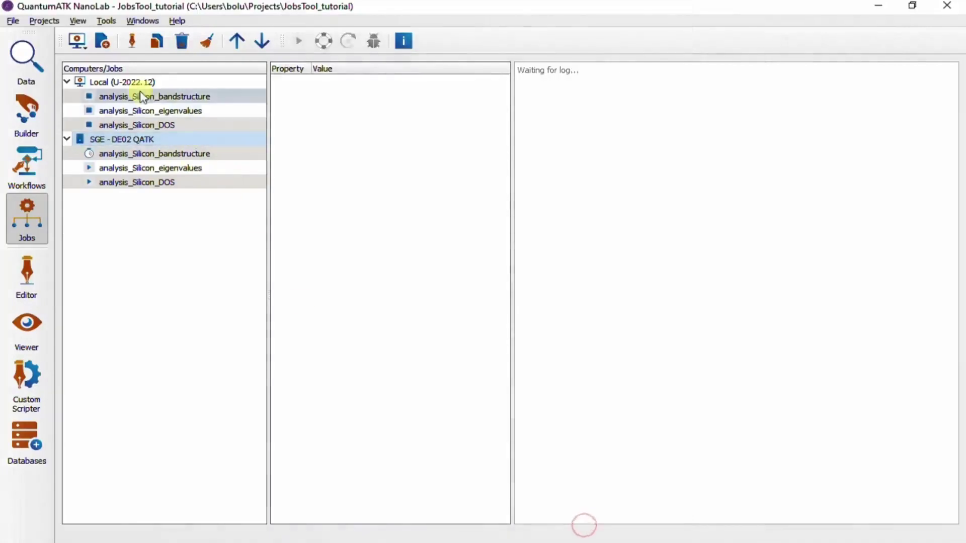
{"action": "left_click", "coordinate": [144, 84]}
{"action": "left_click", "coordinate": [134, 44]}
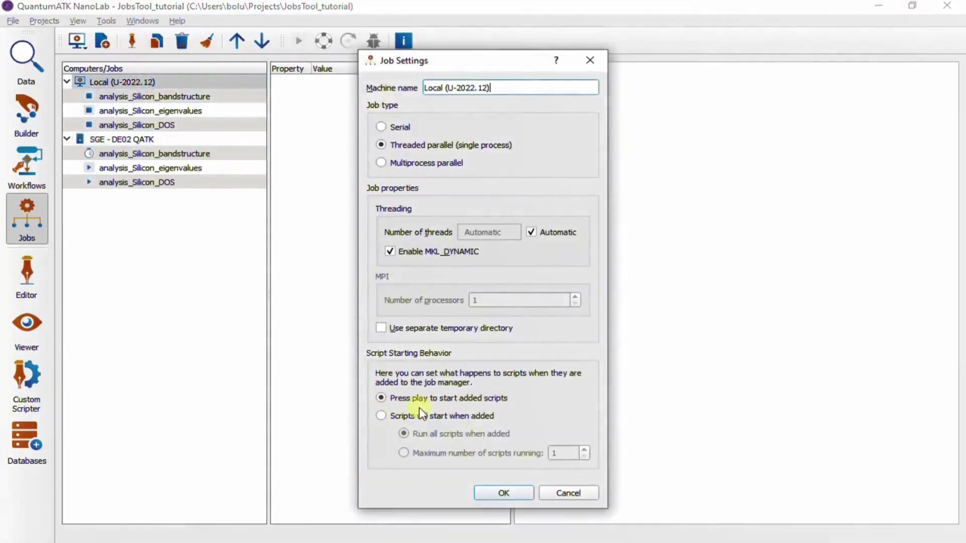
{"action": "left_click", "coordinate": [503, 493]}
{"action": "left_click", "coordinate": [151, 96]}
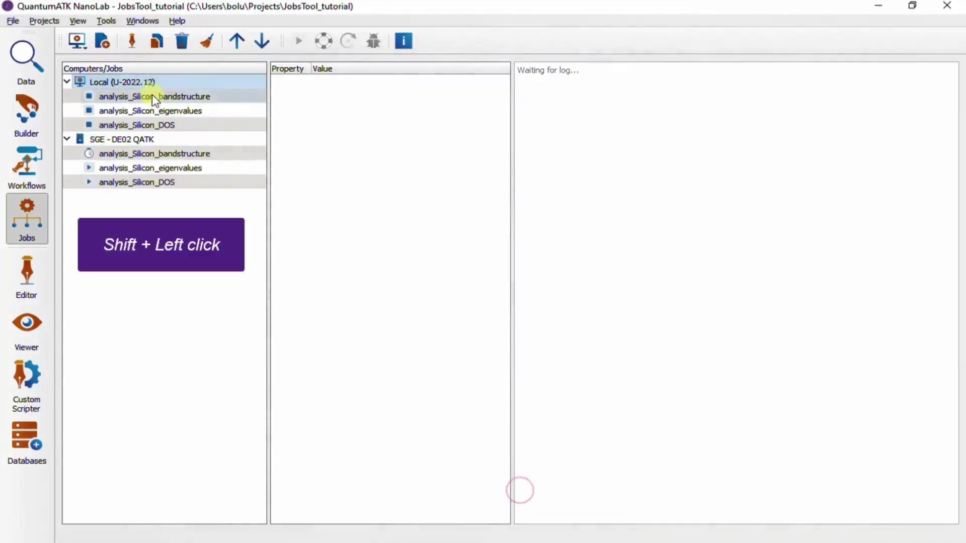
Step: Run the three selected Local jobs, then check the Local and SGE bandstructure jobs' details
{"action": "left_click", "coordinate": [159, 124], "text": "shift"}
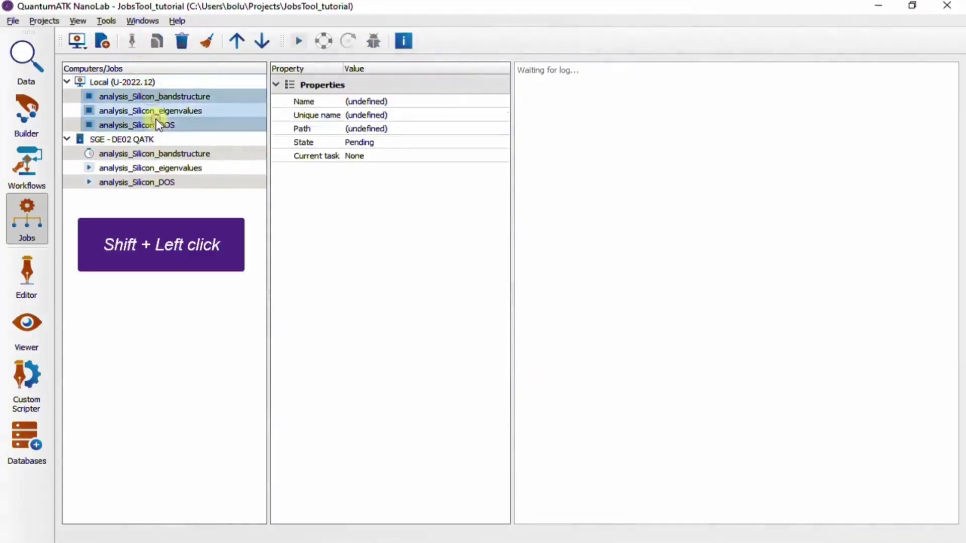
{"action": "left_click", "coordinate": [302, 41]}
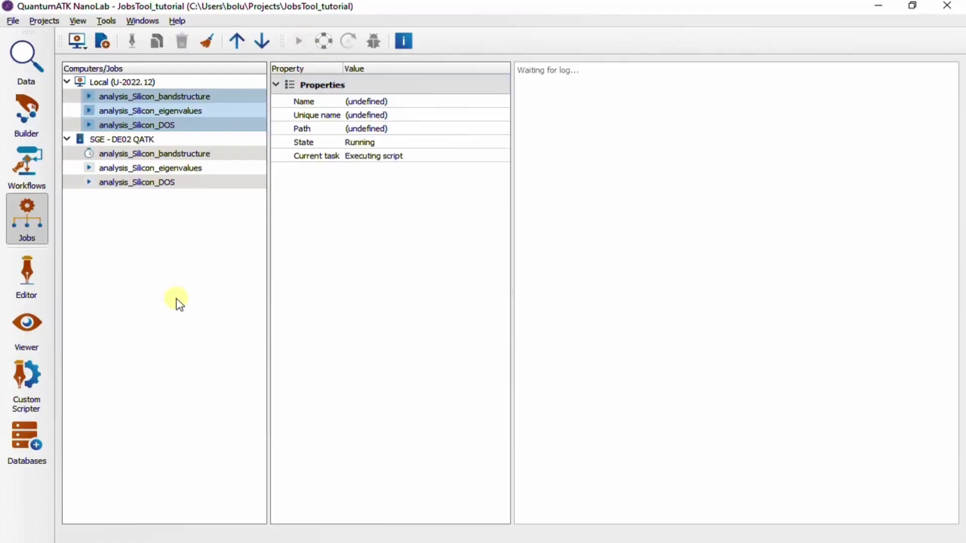
{"action": "left_click", "coordinate": [180, 98]}
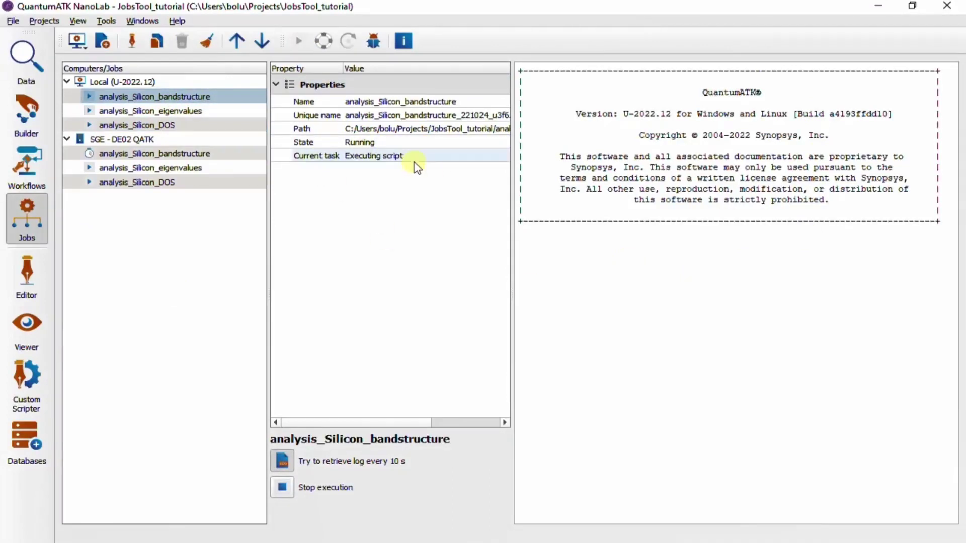
{"action": "left_click", "coordinate": [182, 157]}
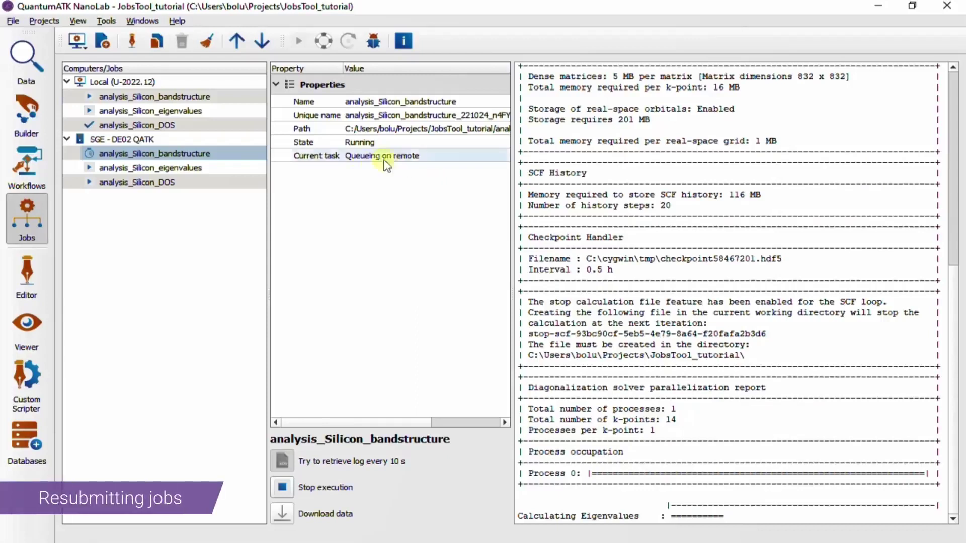
Step: Find the 'Angstroms' NameError in the DOS job log and open analysis_Silicon DOS.py for editing
{"action": "left_click", "coordinate": [155, 126]}
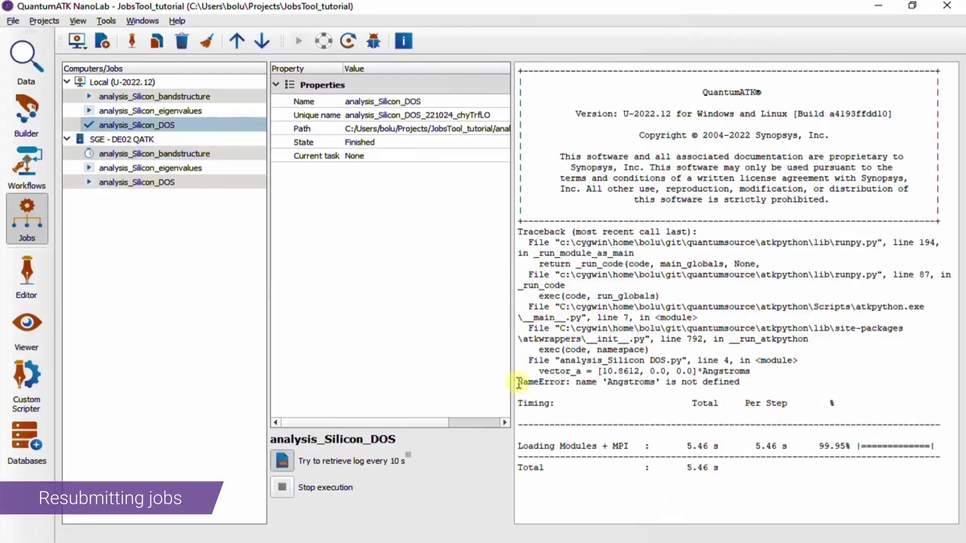
{"action": "left_click_drag", "start_coordinate": [518, 384], "coordinate": [773, 377]}
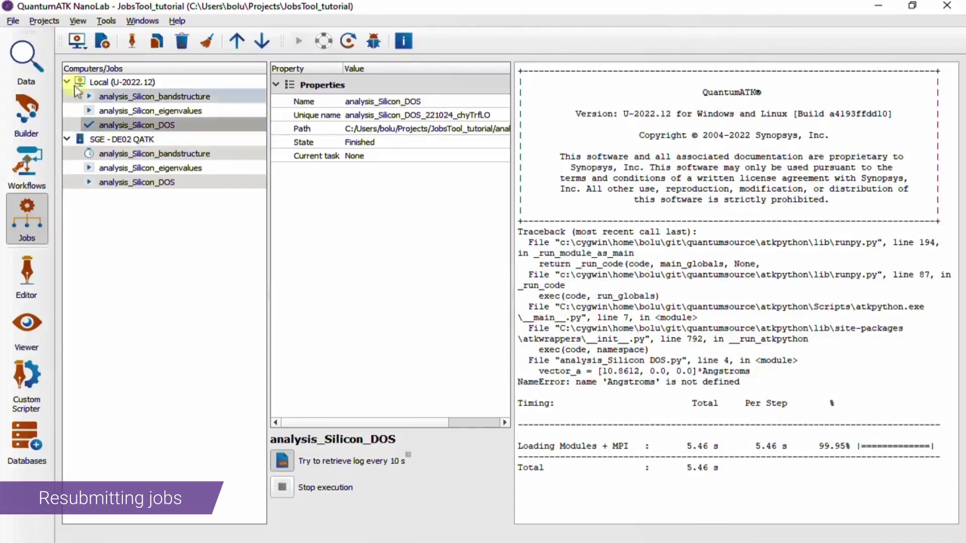
{"action": "left_click", "coordinate": [28, 59]}
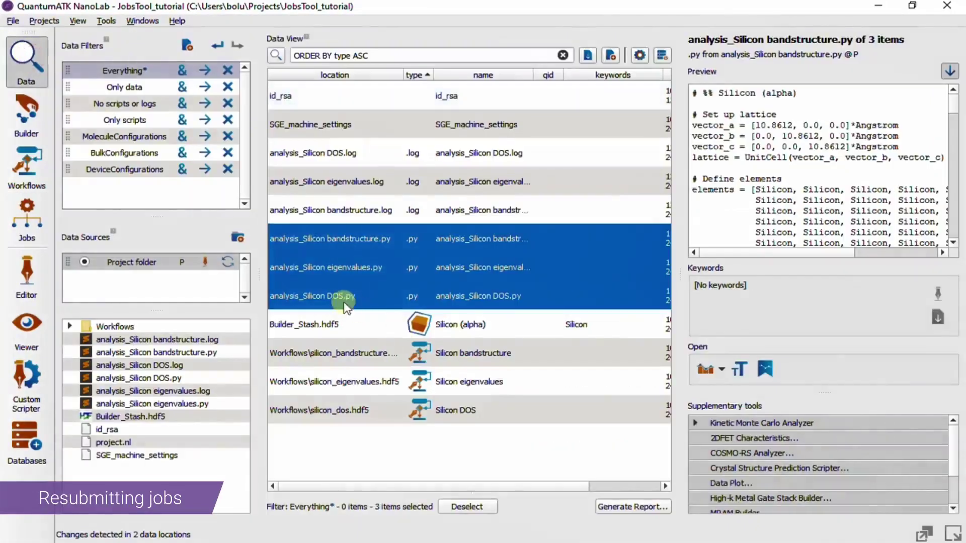
{"action": "left_click", "coordinate": [299, 298]}
{"action": "double_click", "coordinate": [298, 296]}
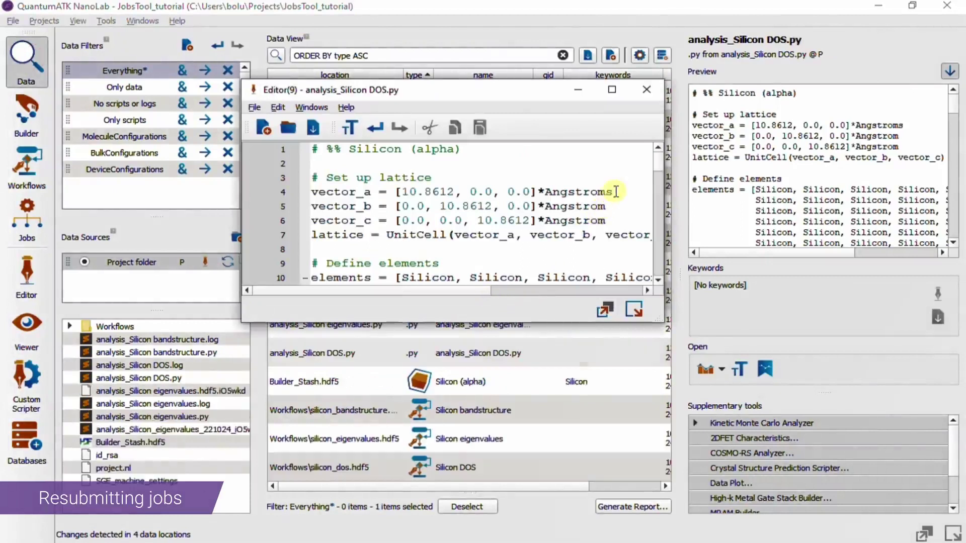
Step: Change Angstroms to Angstrom on line 4, save over the script, and close the editor
{"action": "left_click", "coordinate": [615, 192]}
{"action": "key", "text": "BackSpace"}
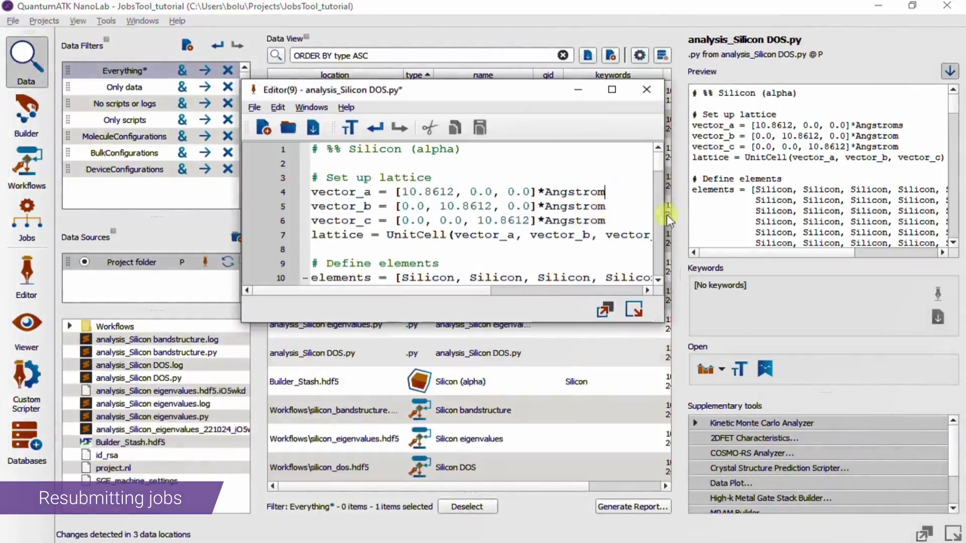
{"action": "key", "text": "ctrl+s"}
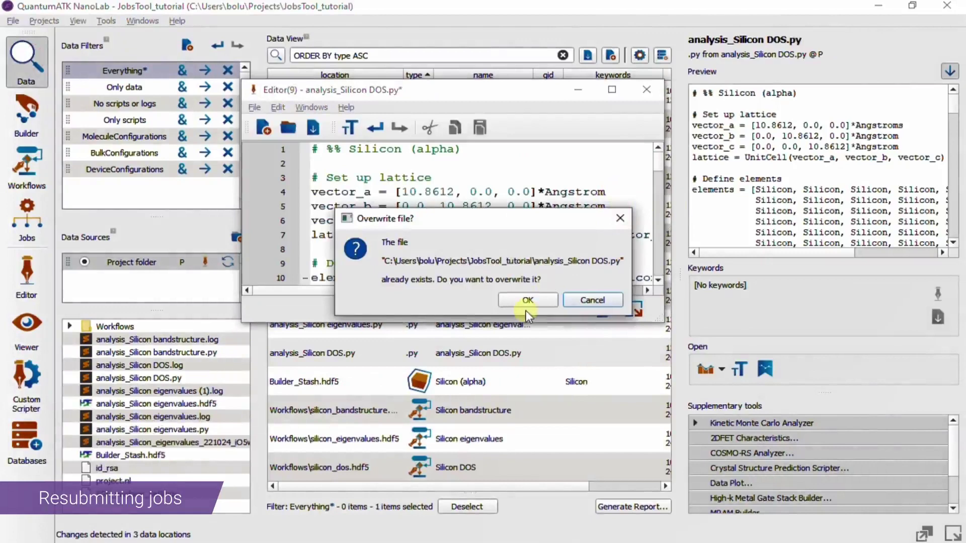
{"action": "left_click", "coordinate": [527, 302]}
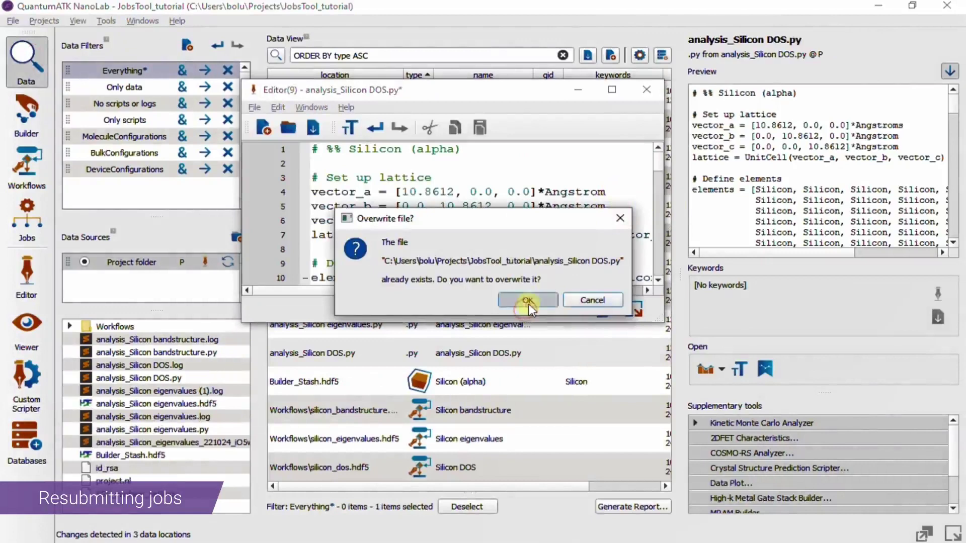
{"action": "left_click", "coordinate": [646, 89]}
Step: Resubmit the corrected local analysis_Silicon_DOS job, toggle log retrieval, then view the SGE bandstructure job
{"action": "left_click", "coordinate": [25, 223]}
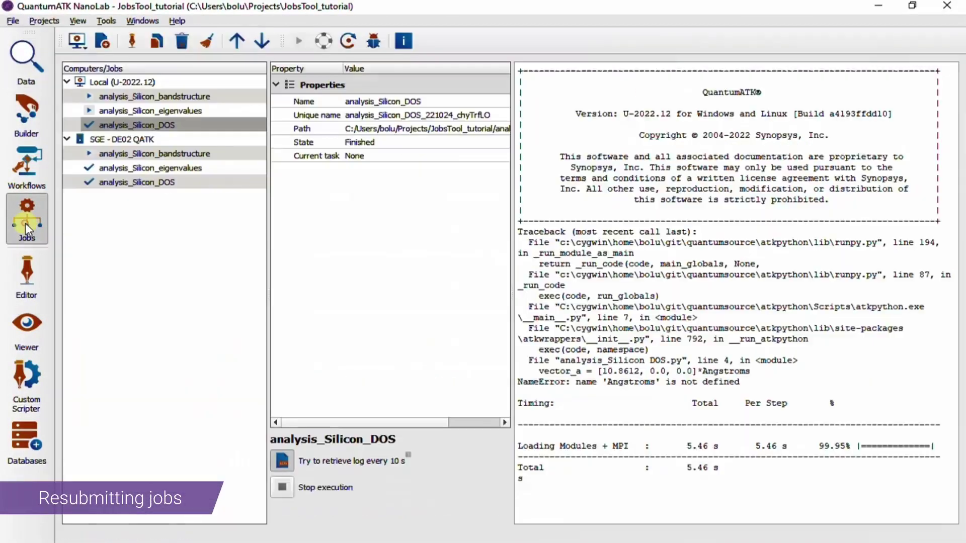
{"action": "left_click", "coordinate": [211, 124]}
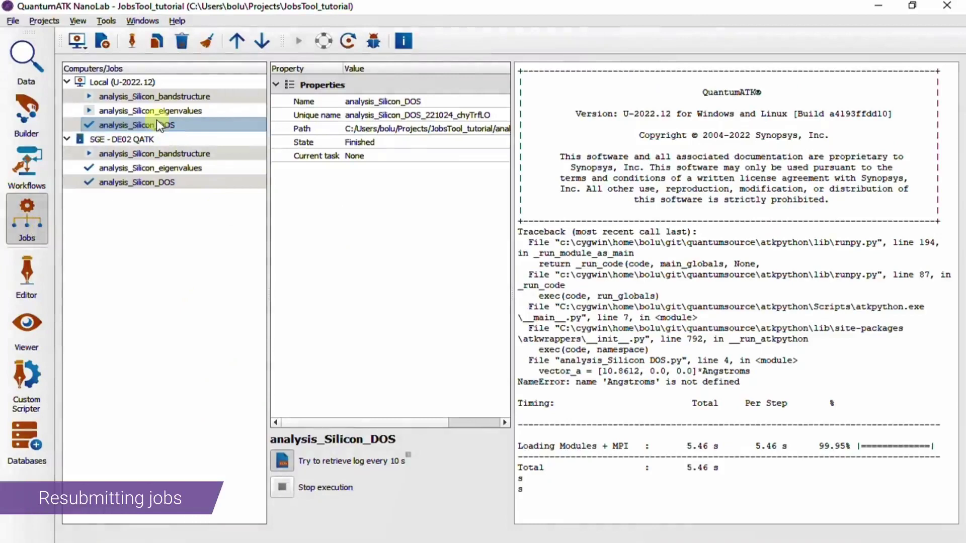
{"action": "left_click", "coordinate": [350, 44]}
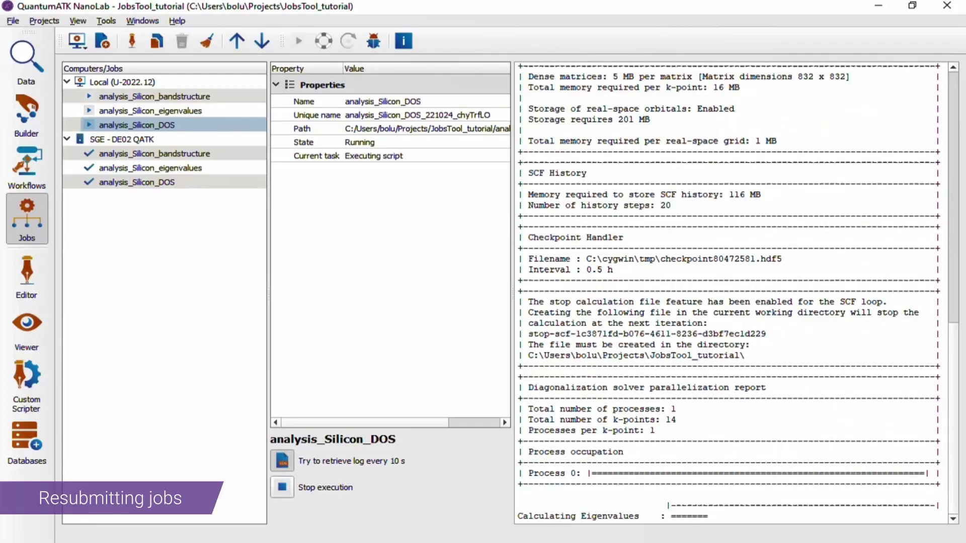
{"action": "left_click", "coordinate": [283, 462]}
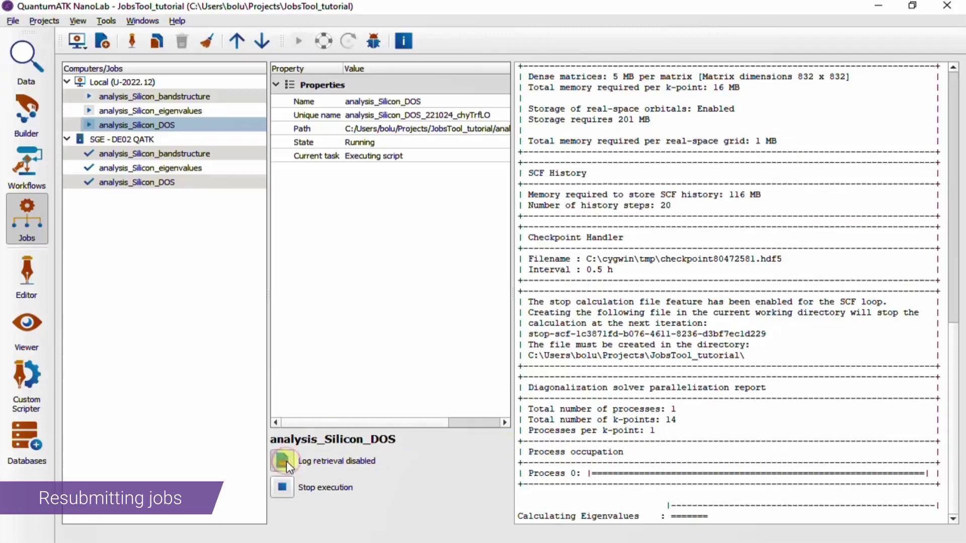
{"action": "left_click", "coordinate": [285, 461]}
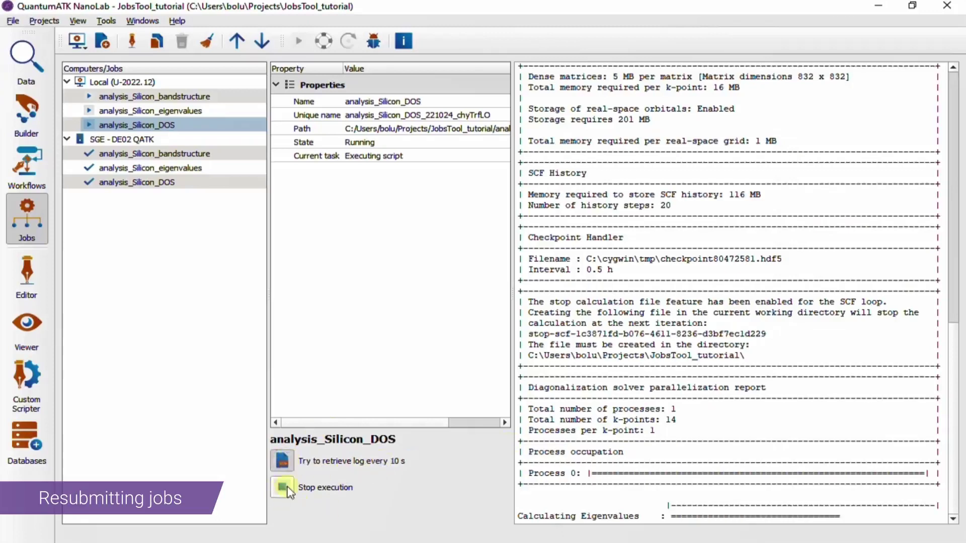
{"action": "left_click", "coordinate": [137, 154]}
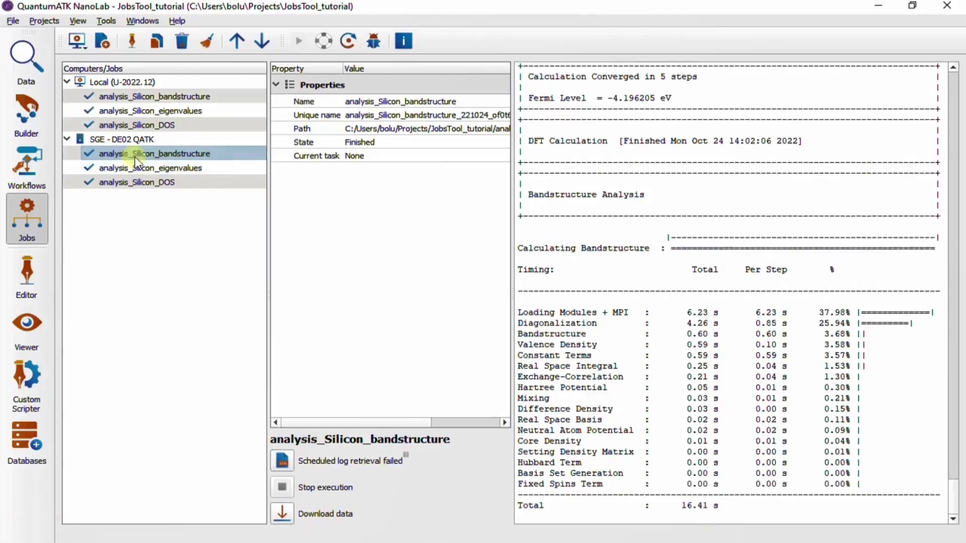
Step: Resubmit the finished remote bandstructure job, then delete the newly added pending copy
{"action": "left_click", "coordinate": [157, 40]}
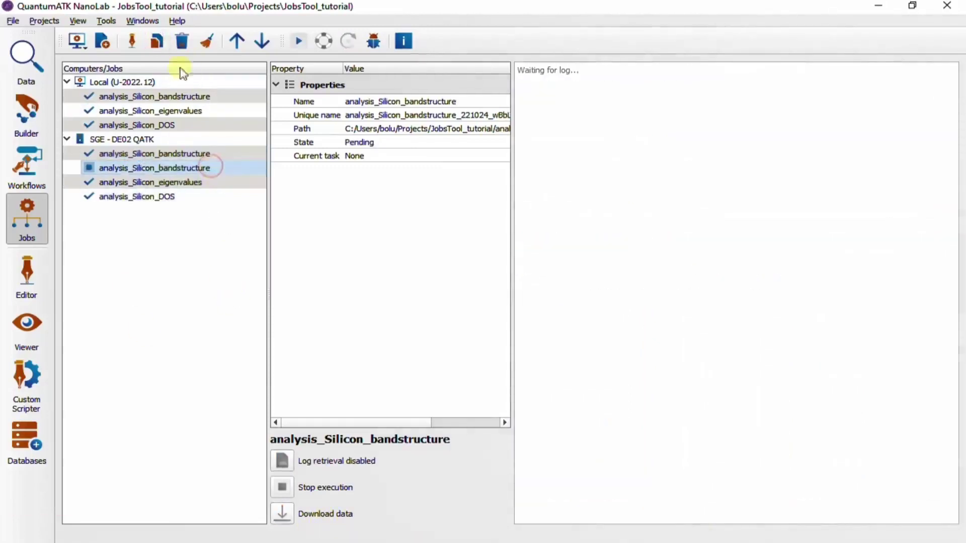
{"action": "left_click", "coordinate": [182, 42]}
{"action": "left_click", "coordinate": [533, 296]}
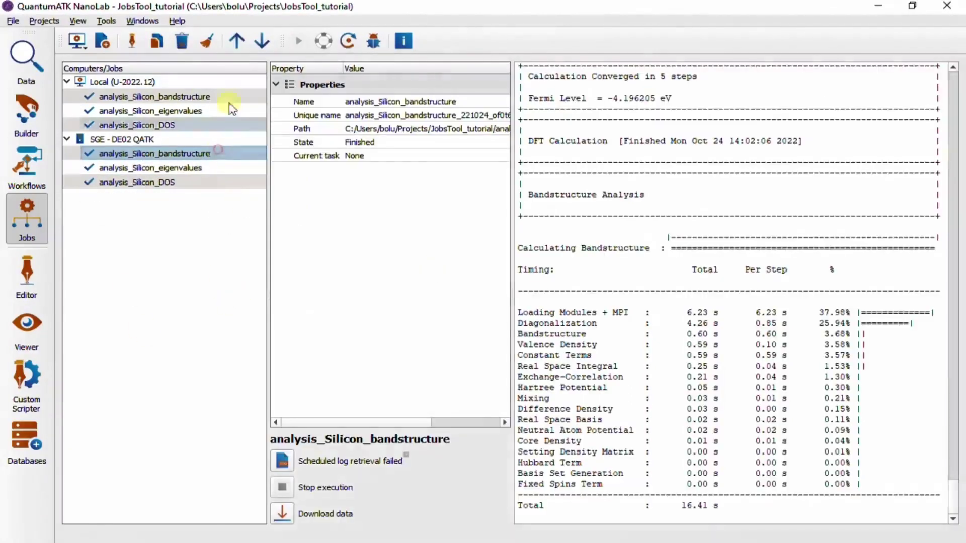
Step: Shift the bandstructure job down and back to the top, then remove all six finished jobs
{"action": "left_click", "coordinate": [262, 41]}
{"action": "left_click", "coordinate": [262, 41]}
{"action": "left_click", "coordinate": [236, 41]}
{"action": "left_click", "coordinate": [236, 40]}
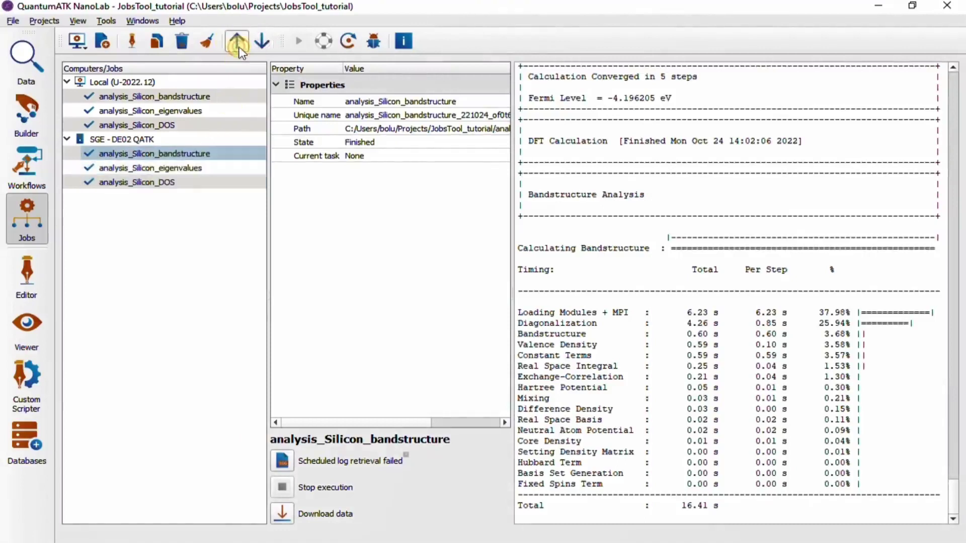
{"action": "left_click", "coordinate": [207, 42]}
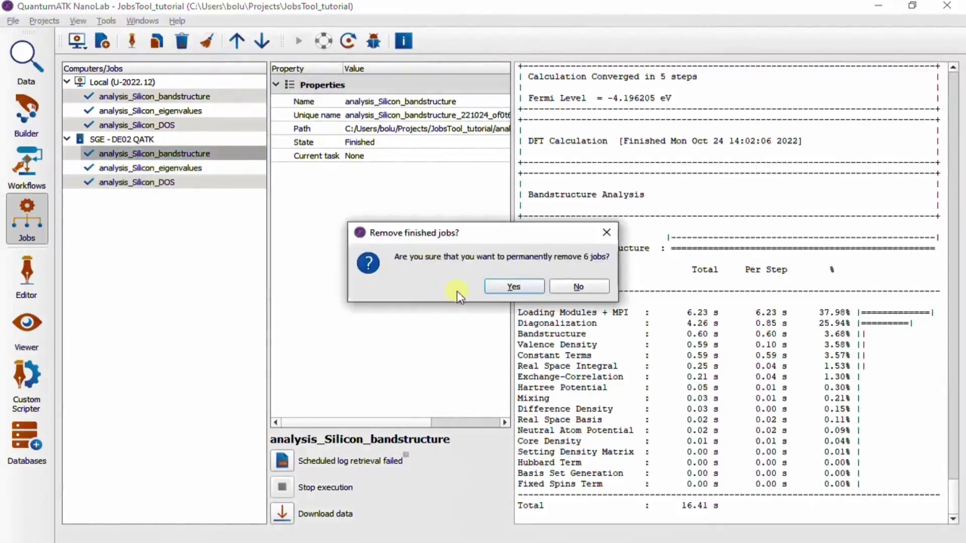
{"action": "left_click", "coordinate": [515, 287]}
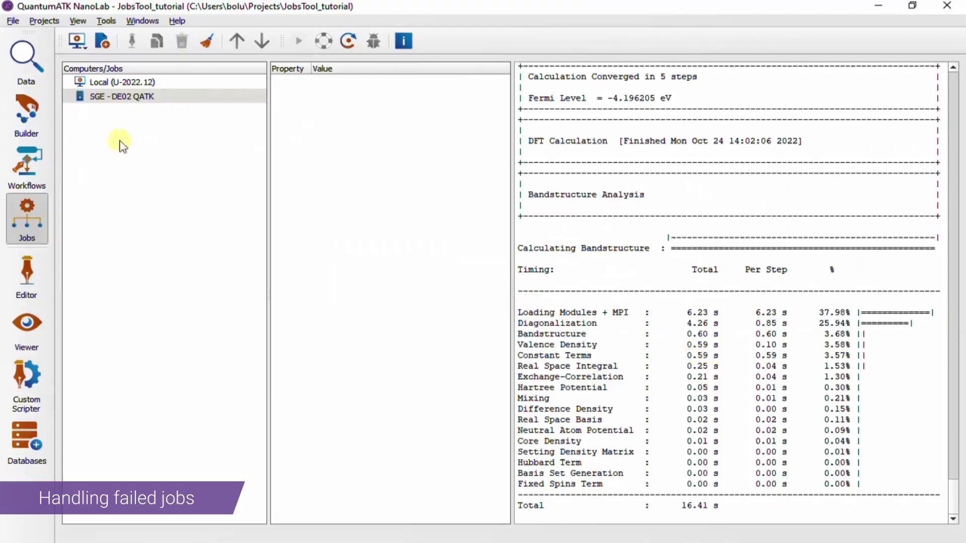
Step: Submit analysis_Silicon DOS.py to SGE - DE02 QATK with default settings and inspect the failed job
{"action": "left_click", "coordinate": [31, 62]}
{"action": "left_click_drag", "start_coordinate": [307, 296], "coordinate": [25, 226]}
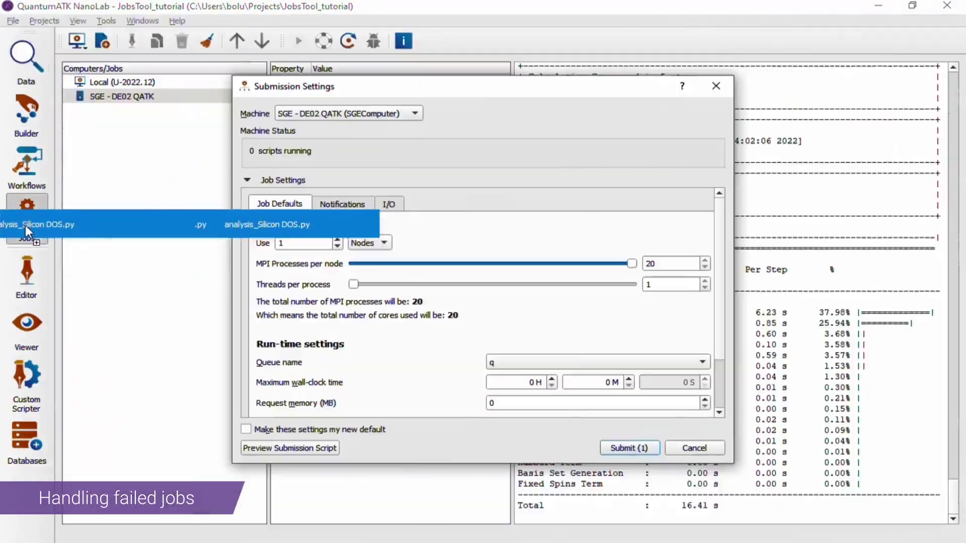
{"action": "left_click", "coordinate": [642, 446]}
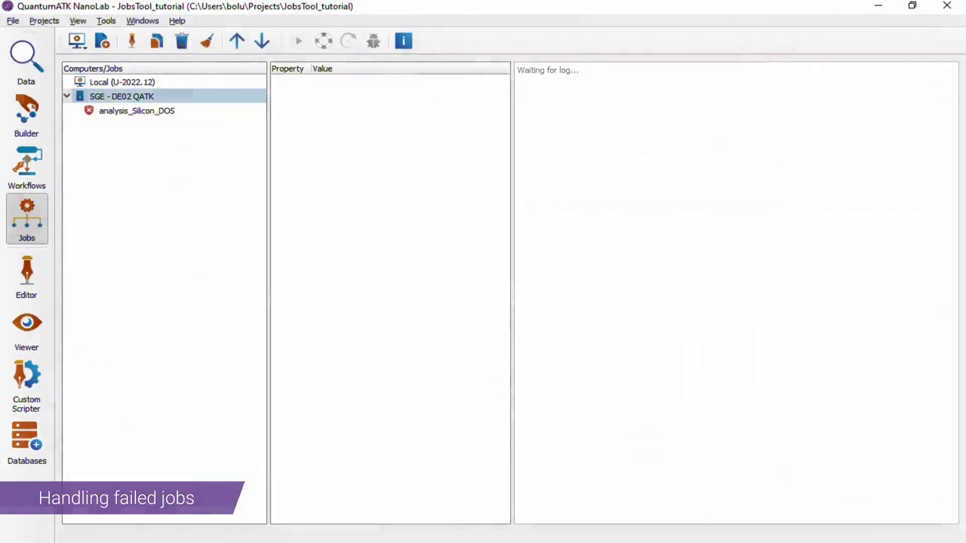
{"action": "left_click", "coordinate": [122, 113]}
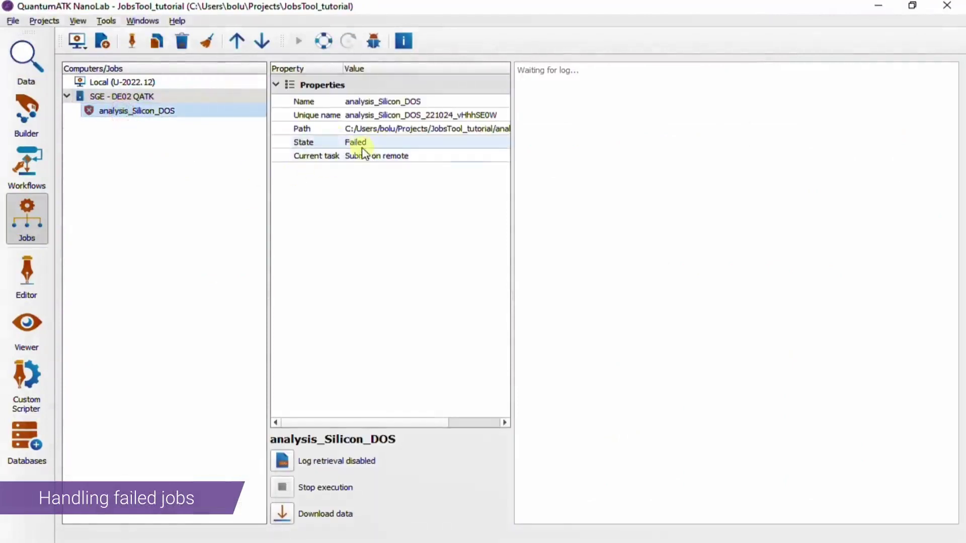
{"action": "left_click", "coordinate": [374, 41]}
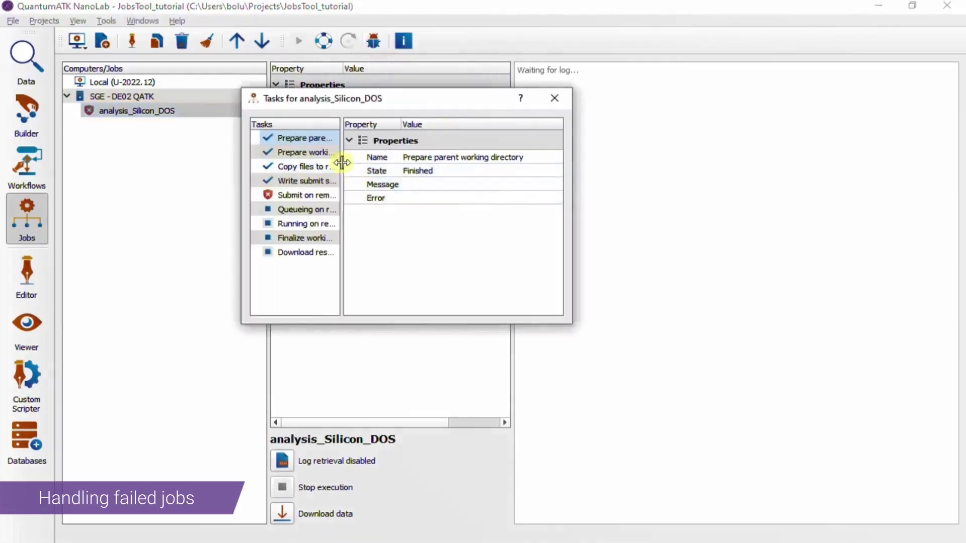
{"action": "left_click_drag", "start_coordinate": [342, 160], "coordinate": [389, 153]}
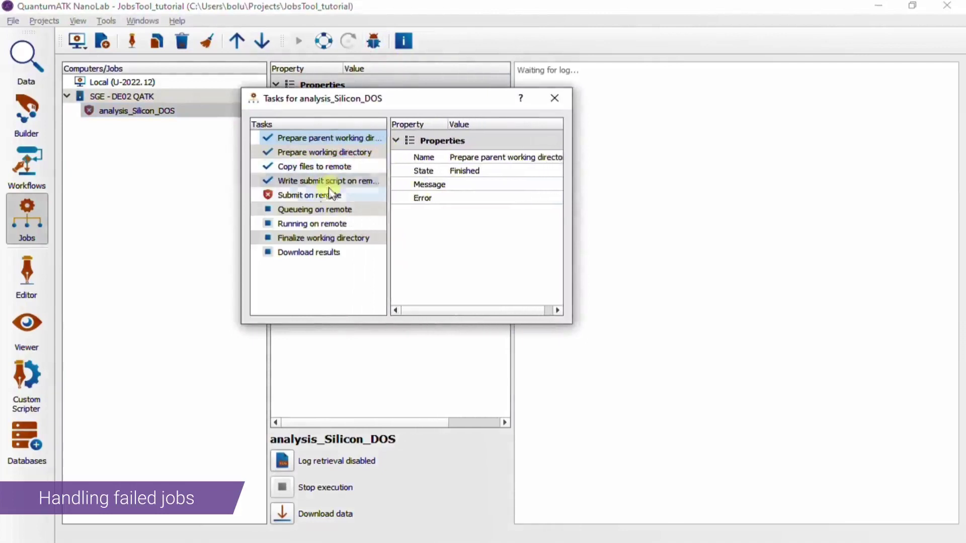
{"action": "left_click", "coordinate": [312, 197]}
{"action": "left_click_drag", "start_coordinate": [388, 189], "coordinate": [321, 184]}
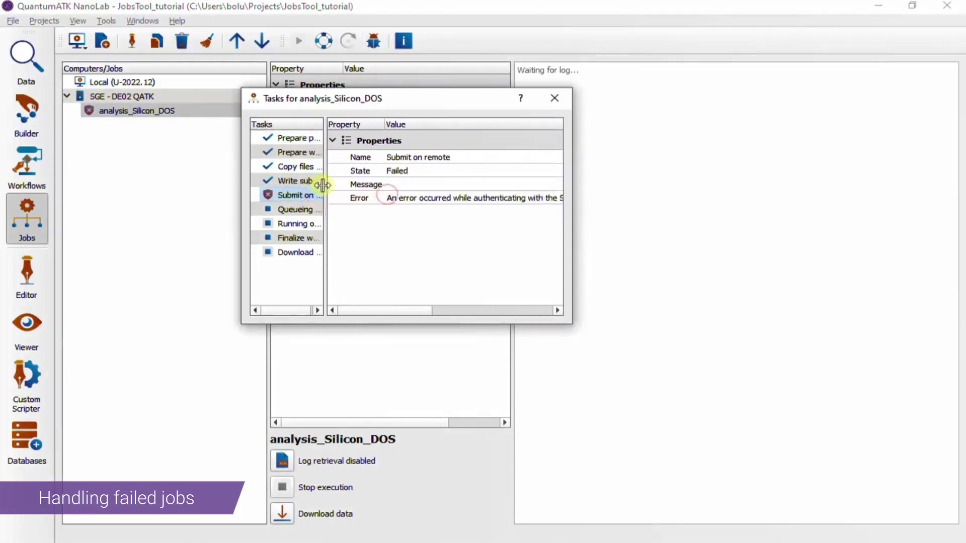
{"action": "left_click_drag", "start_coordinate": [572, 234], "coordinate": [920, 258]}
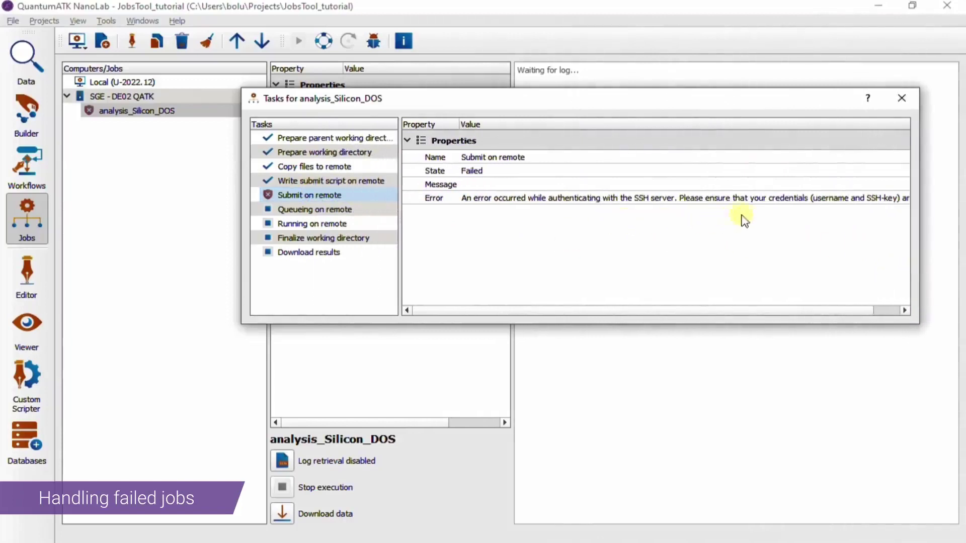
Step: Enter the SSH key password in the SGE - DE02 QATK machine settings and save them
{"action": "left_click", "coordinate": [909, 102]}
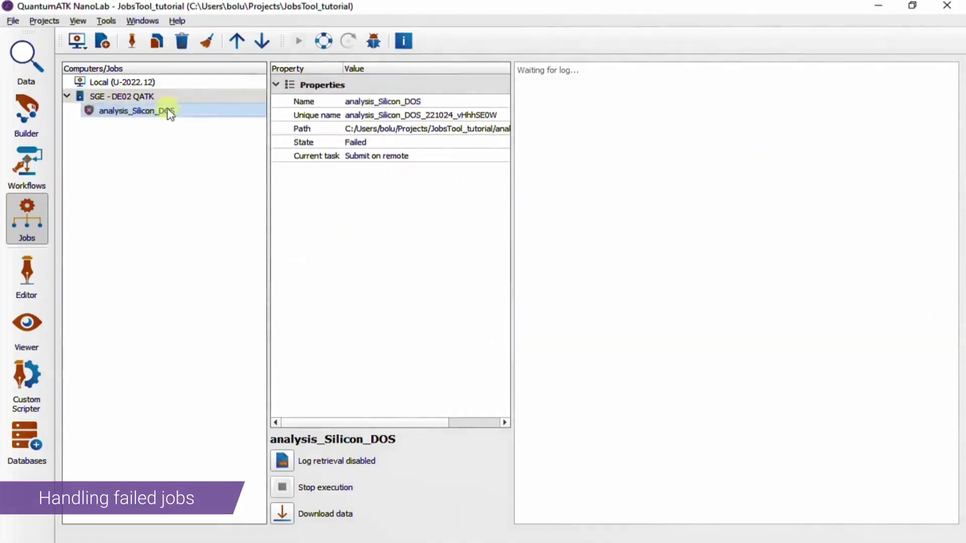
{"action": "left_click", "coordinate": [146, 97]}
{"action": "left_click", "coordinate": [131, 41]}
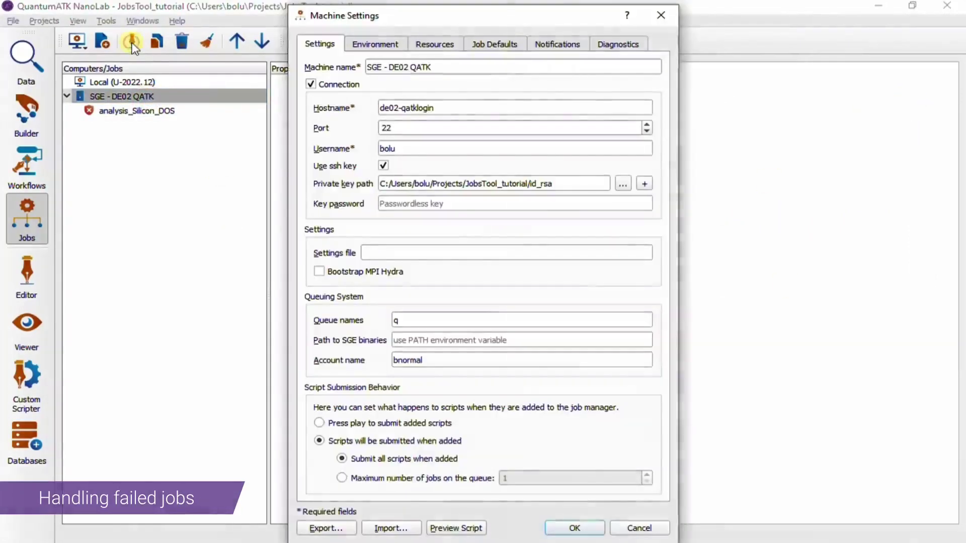
{"action": "left_click", "coordinate": [449, 204]}
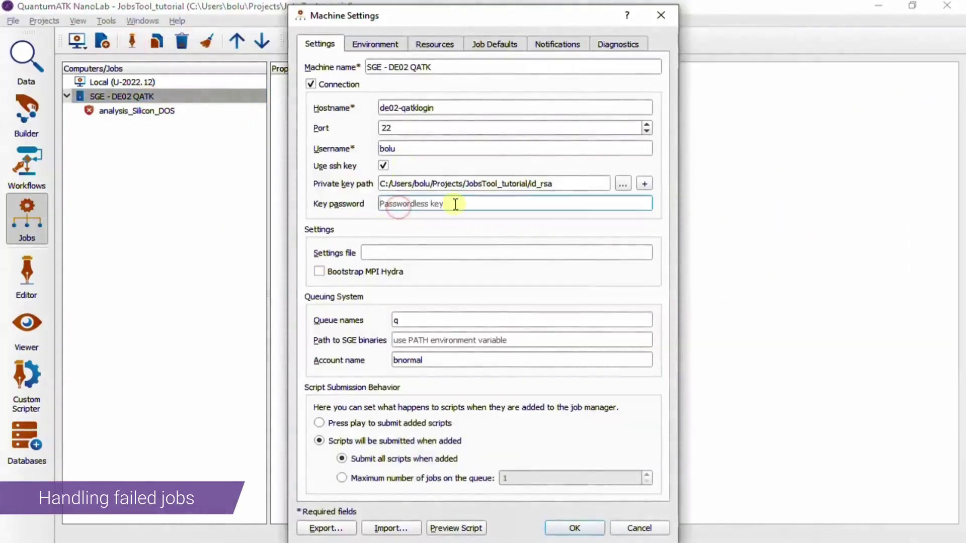
{"action": "type", "text": "•"}
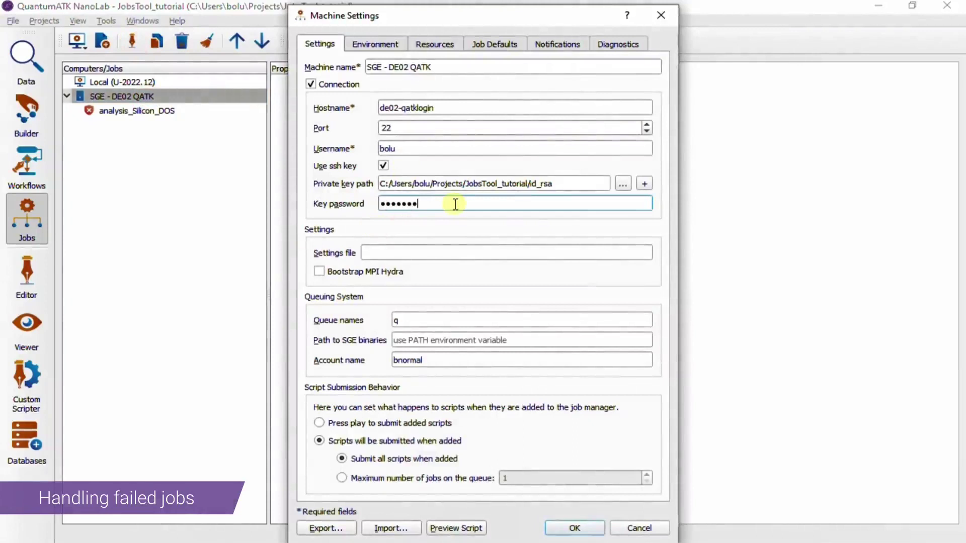
{"action": "left_click", "coordinate": [575, 528]}
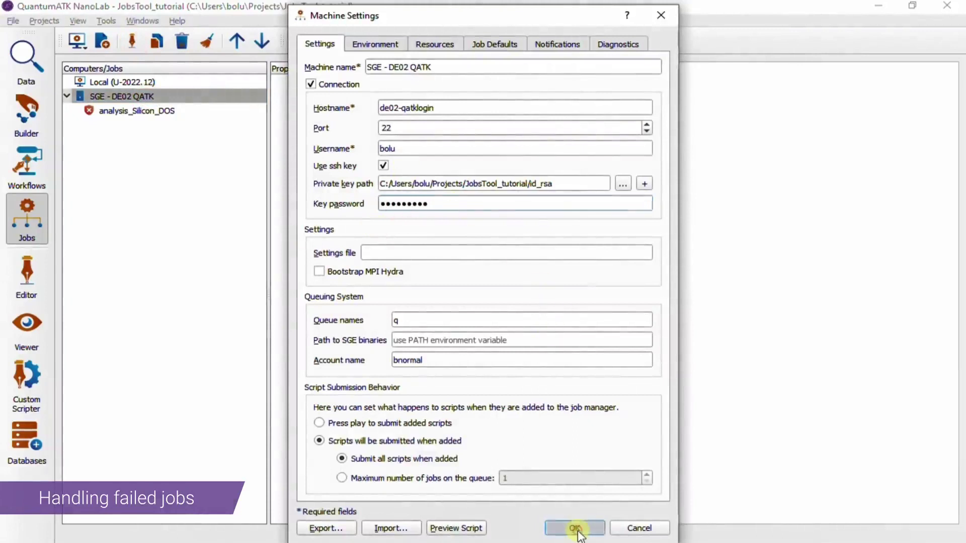
{"action": "left_click", "coordinate": [187, 115]}
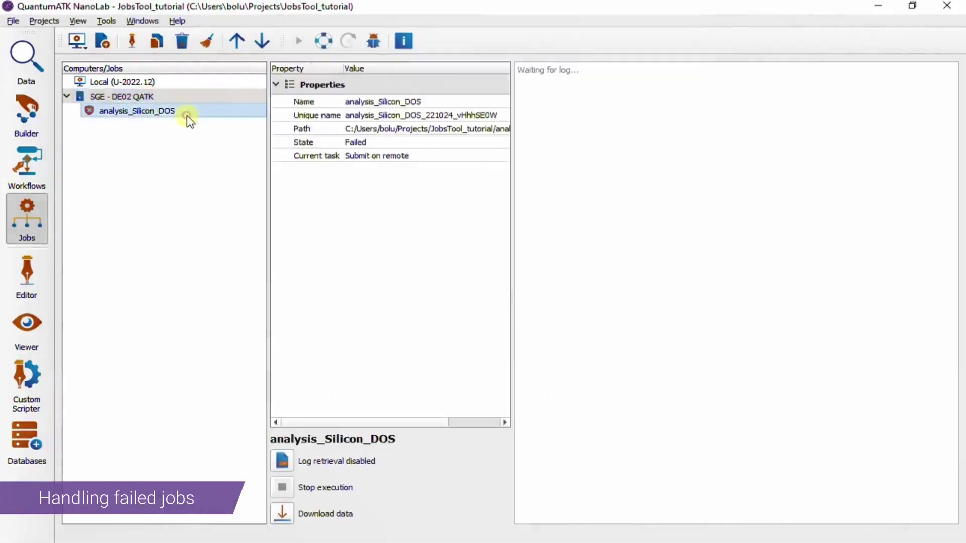
Step: Recover the failed analysis_Silicon_DOS job, review its task states, and start it running again
{"action": "left_click", "coordinate": [326, 42]}
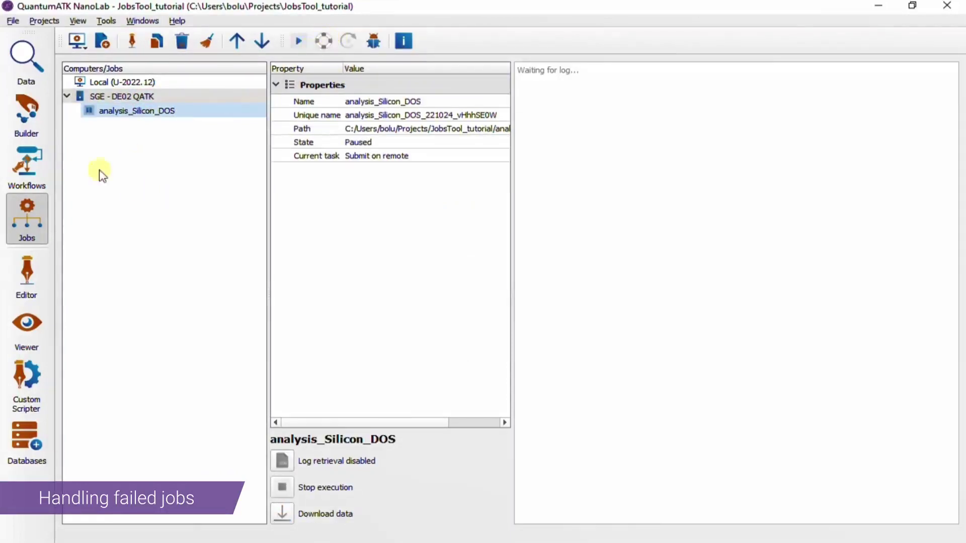
{"action": "left_click", "coordinate": [372, 42]}
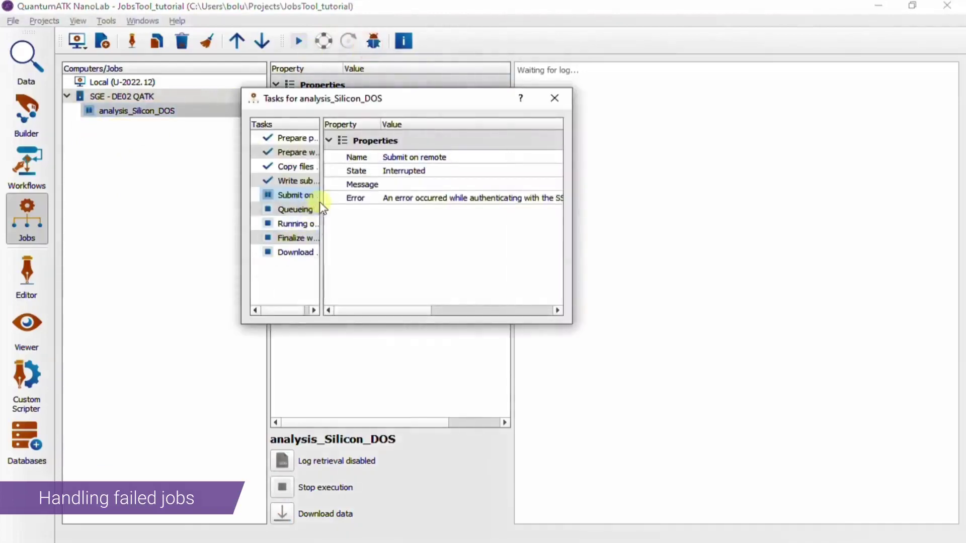
{"action": "left_click_drag", "start_coordinate": [320, 201], "coordinate": [425, 201]}
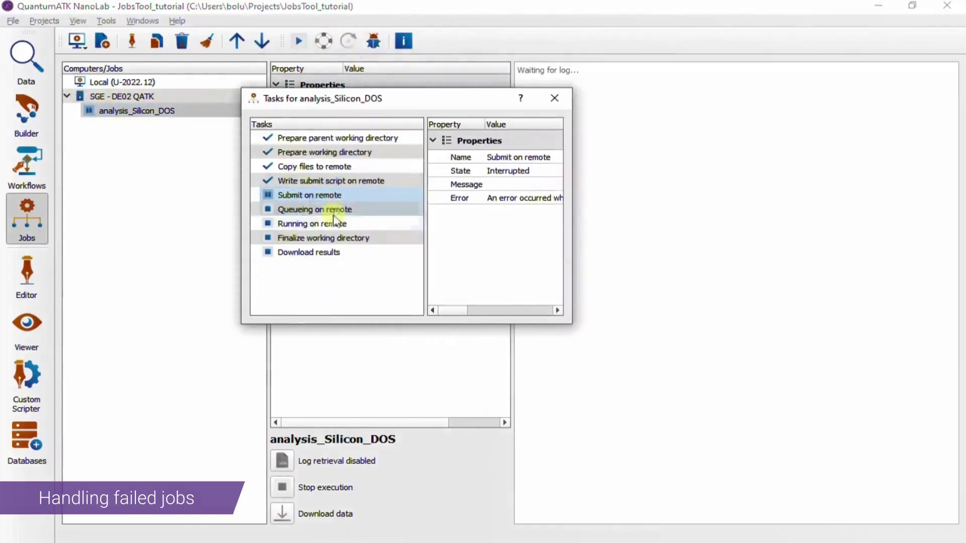
{"action": "left_click", "coordinate": [559, 98]}
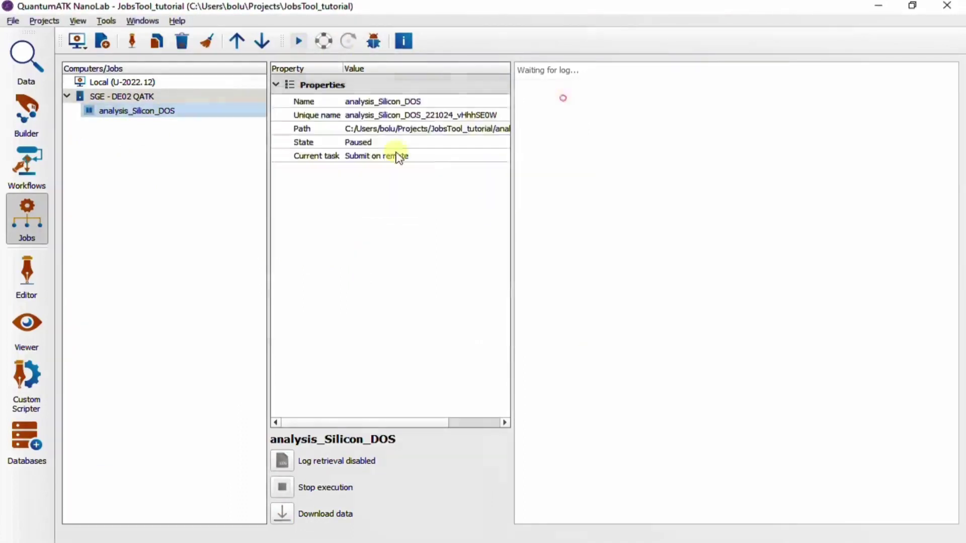
{"action": "left_click", "coordinate": [296, 49]}
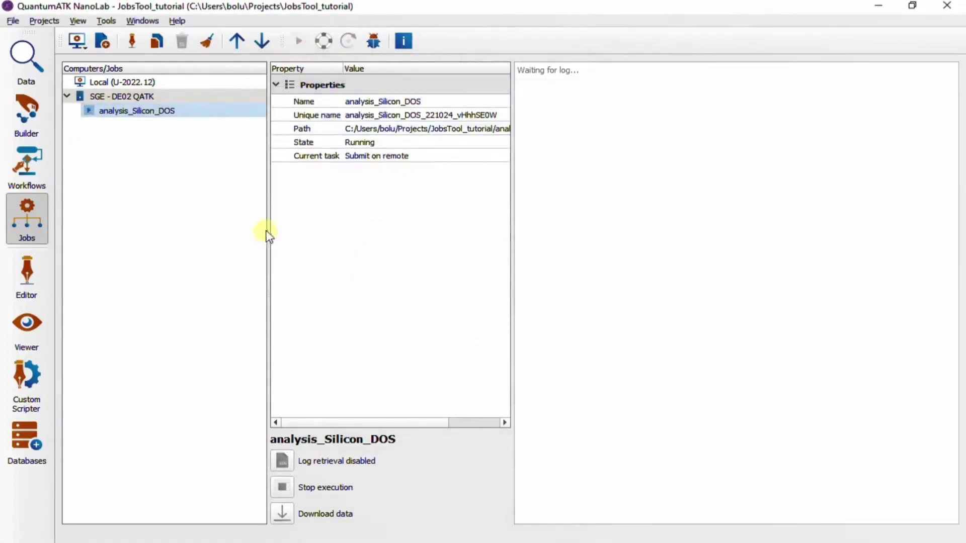